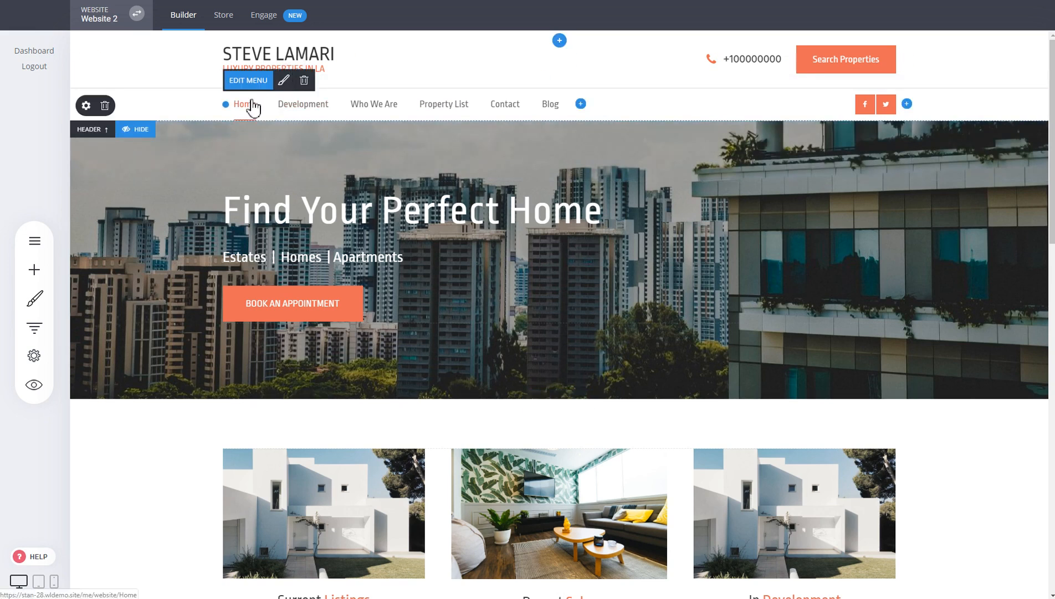
Step: Move the navigation menu up into the main header row and place it at that row's far right end
{"action": "left_click_drag", "start_coordinate": [304, 115], "coordinate": [336, 66]}
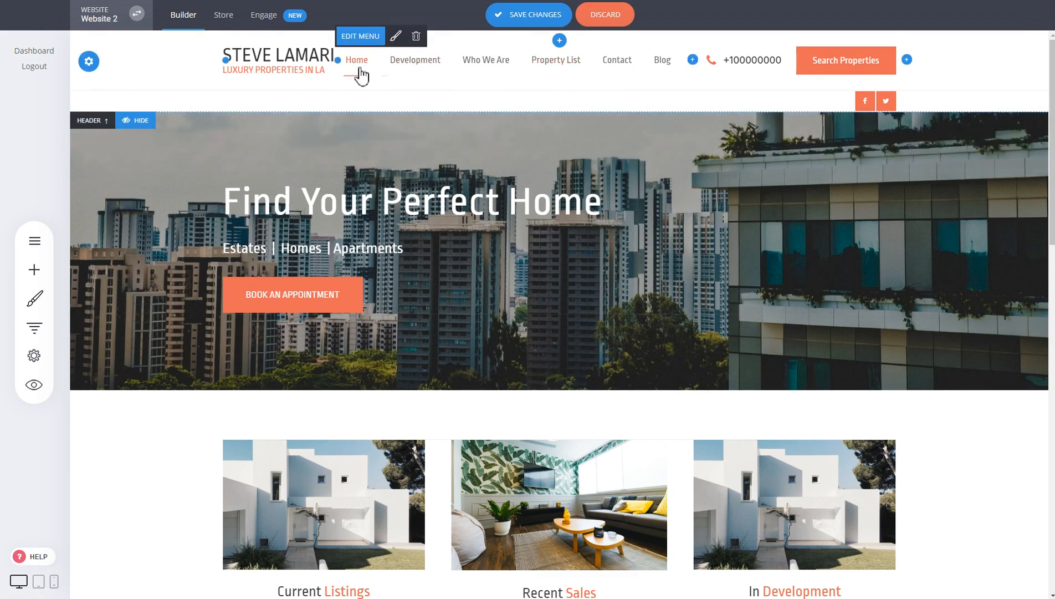
{"action": "left_click_drag", "start_coordinate": [469, 61], "coordinate": [901, 62]}
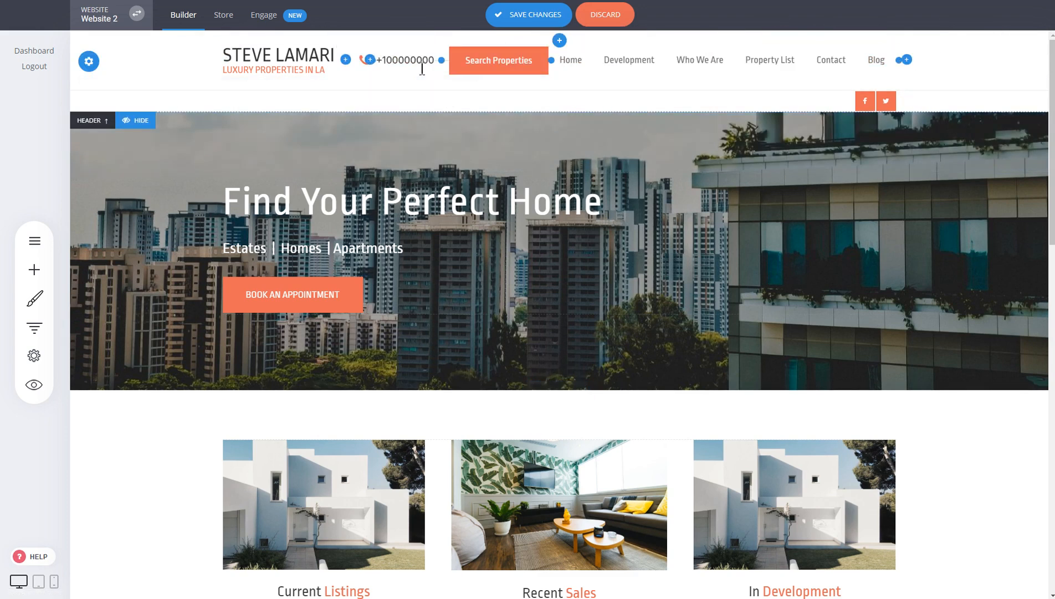
Step: Delete the phone number text and the phone icon from the header
{"action": "left_click", "coordinate": [420, 63]}
{"action": "left_click", "coordinate": [687, 35]}
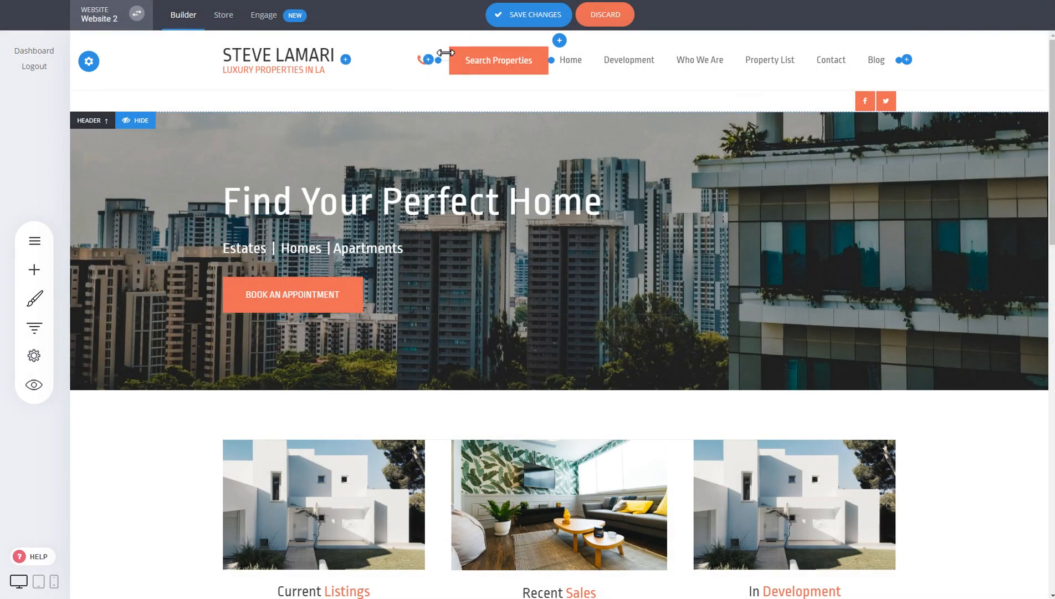
{"action": "mouse_move", "coordinate": [425, 63]}
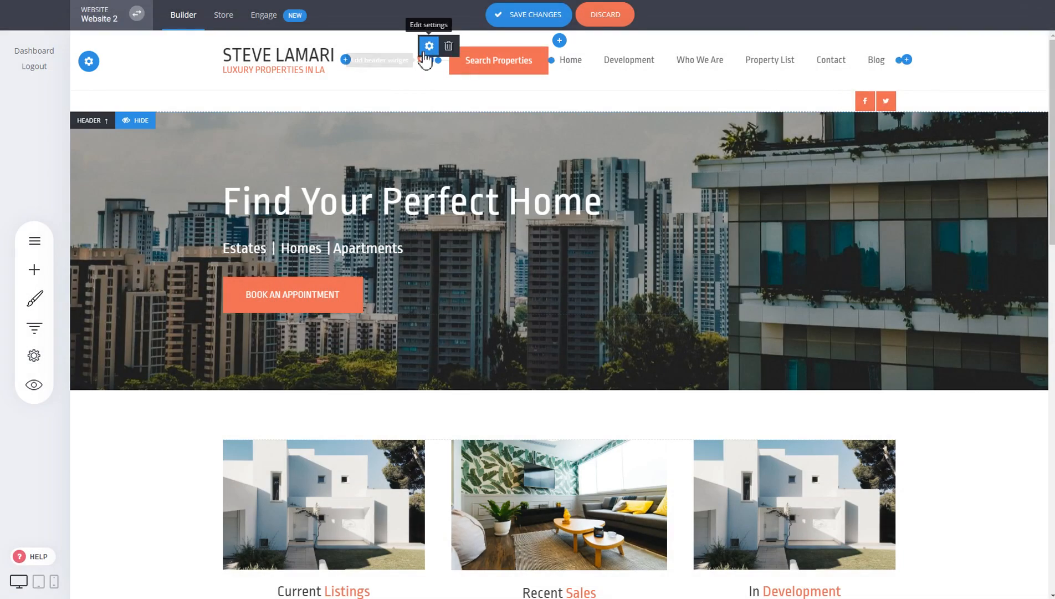
{"action": "left_click", "coordinate": [449, 48]}
{"action": "left_click", "coordinate": [566, 265]}
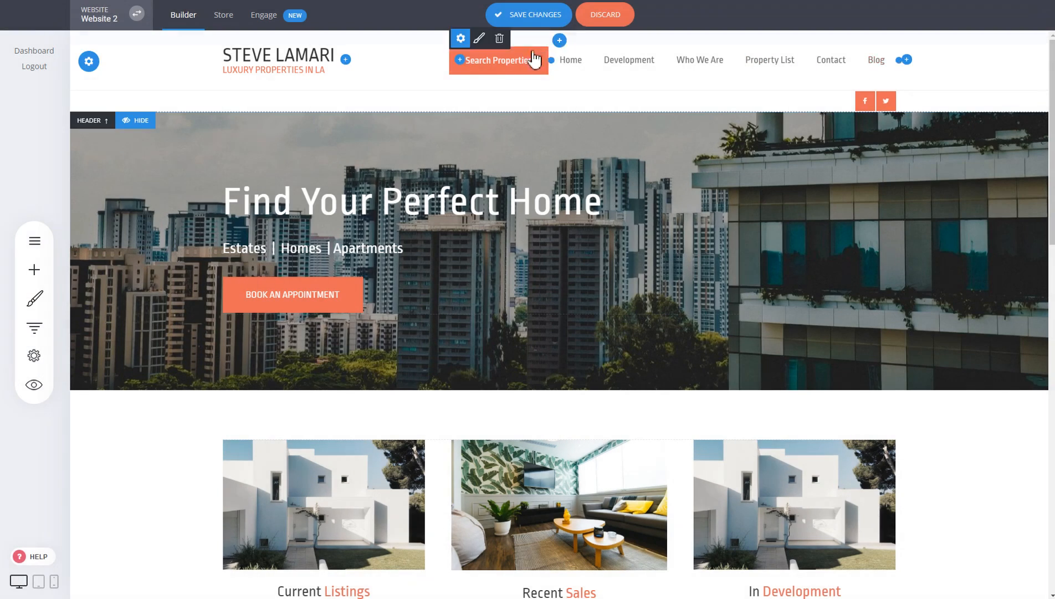
Step: Move the Search Properties button to the right of the menu and remove the header row holding the social icons
{"action": "left_click_drag", "start_coordinate": [537, 61], "coordinate": [898, 65]}
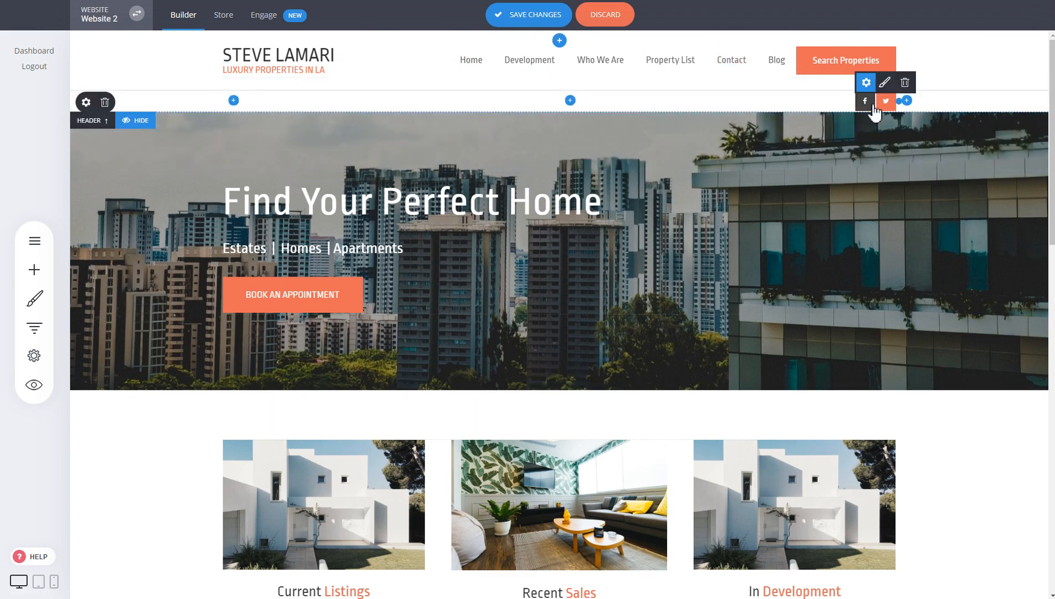
{"action": "left_click", "coordinate": [105, 104]}
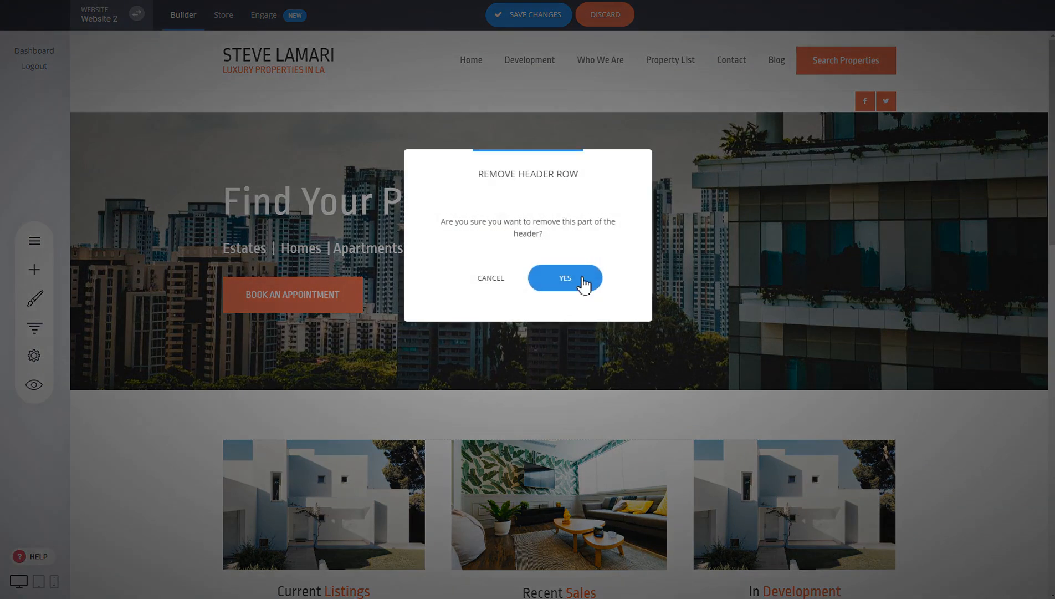
{"action": "left_click", "coordinate": [579, 280]}
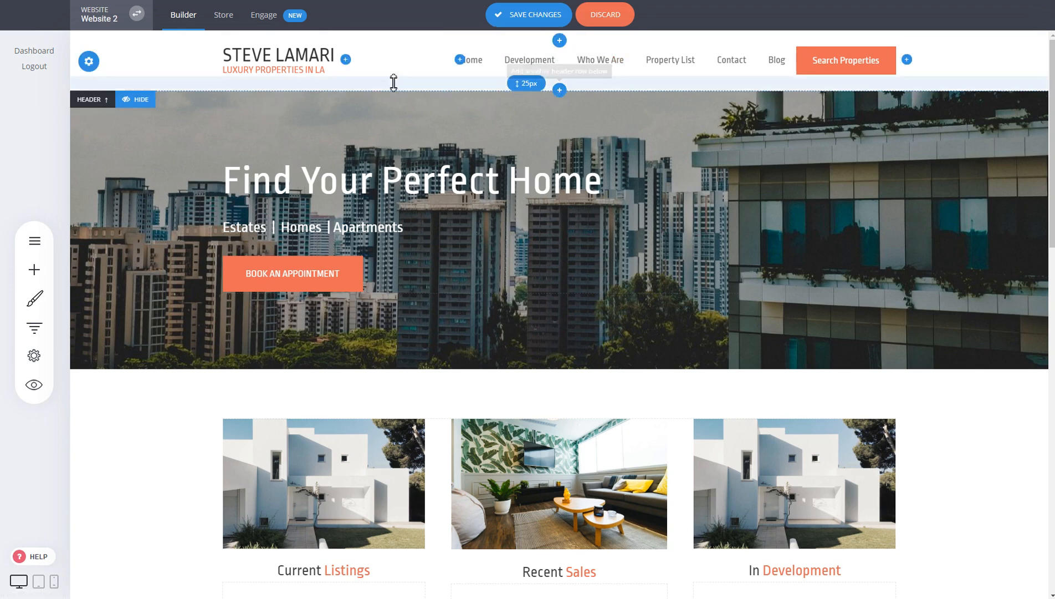
Step: Add a header row above the existing one and set its background colour to light grey F8F8F8
{"action": "left_click", "coordinate": [560, 41]}
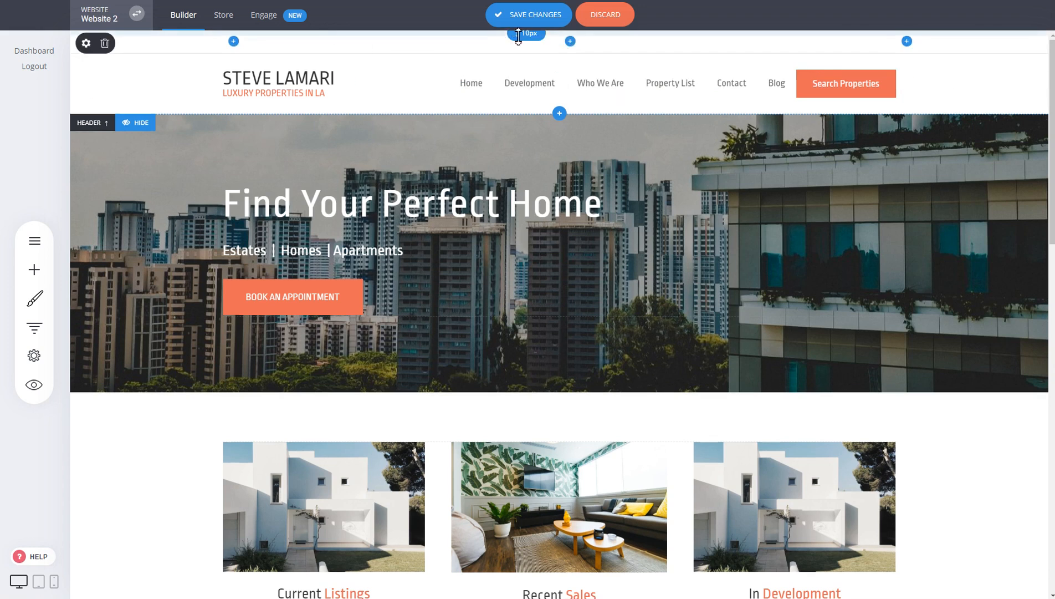
{"action": "left_click", "coordinate": [83, 41]}
{"action": "left_click", "coordinate": [453, 119]}
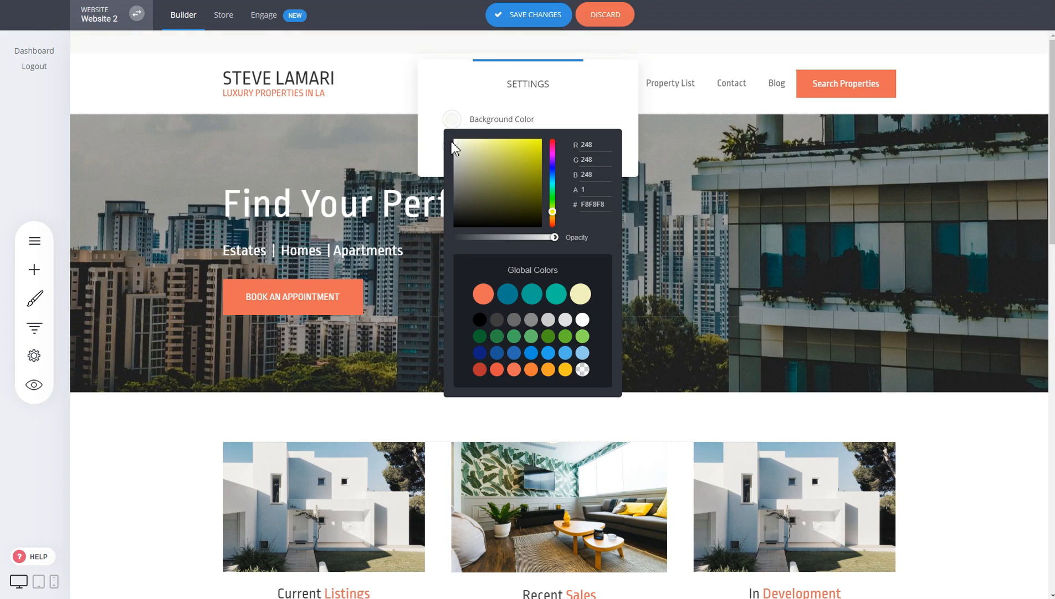
{"action": "left_click", "coordinate": [296, 94]}
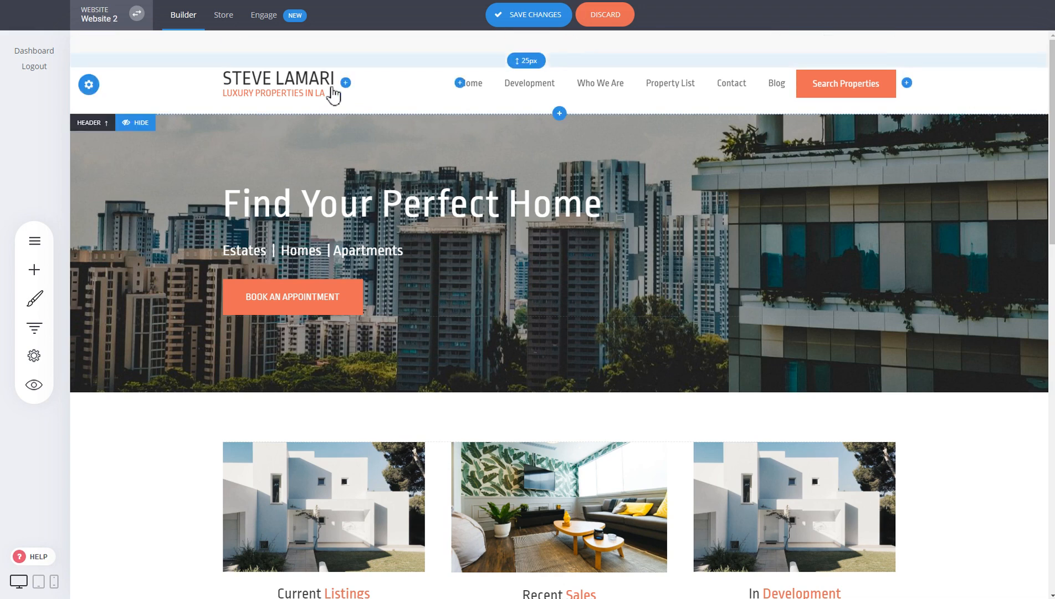
Step: Add a Cart widget at the right end of the grey header row, keeping the Icon Only style
{"action": "left_click", "coordinate": [908, 42]}
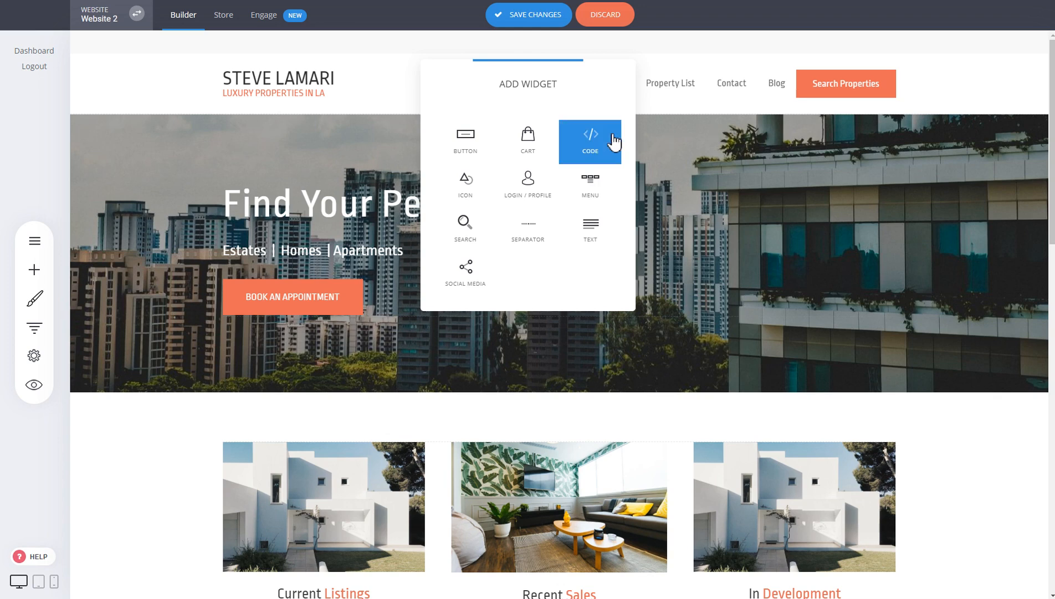
{"action": "left_click_drag", "start_coordinate": [614, 142], "coordinate": [591, 97]}
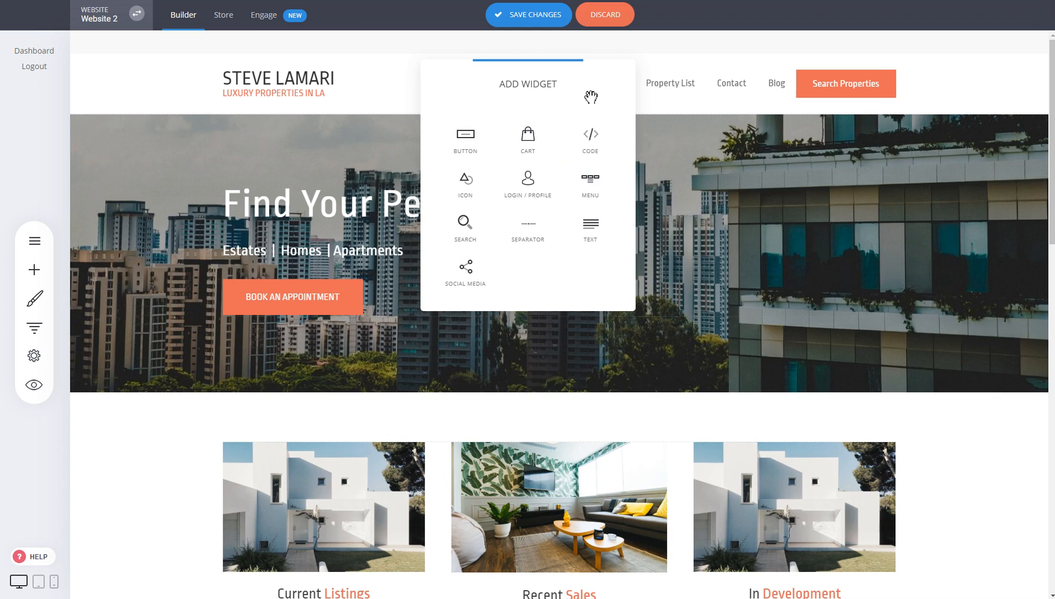
{"action": "left_click", "coordinate": [533, 144]}
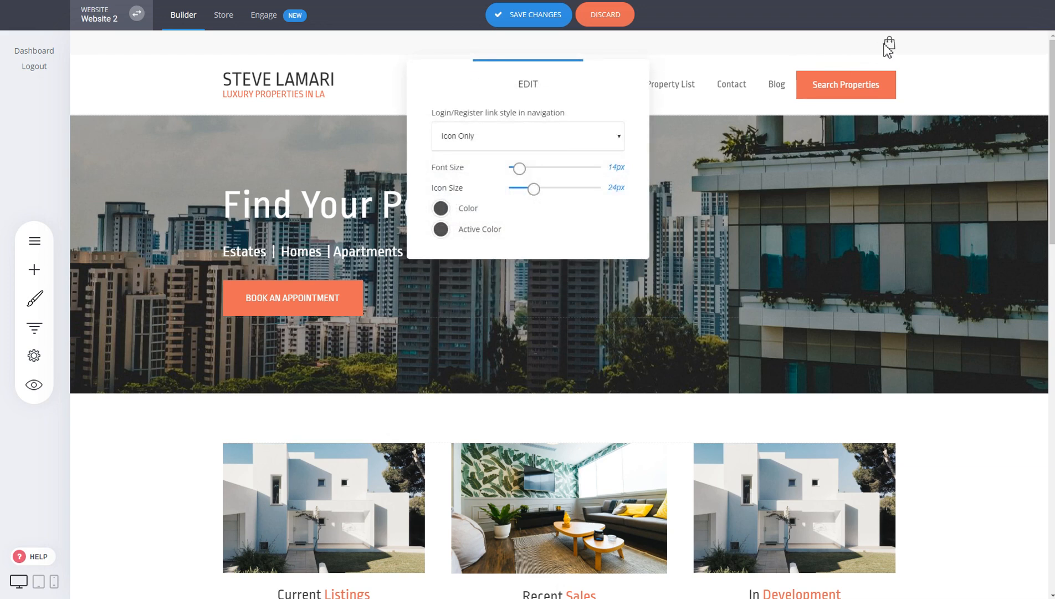
{"action": "left_click", "coordinate": [737, 117]}
Step: Add a Search widget to the right of the cart and widen the gap between the two
{"action": "left_click", "coordinate": [913, 45]}
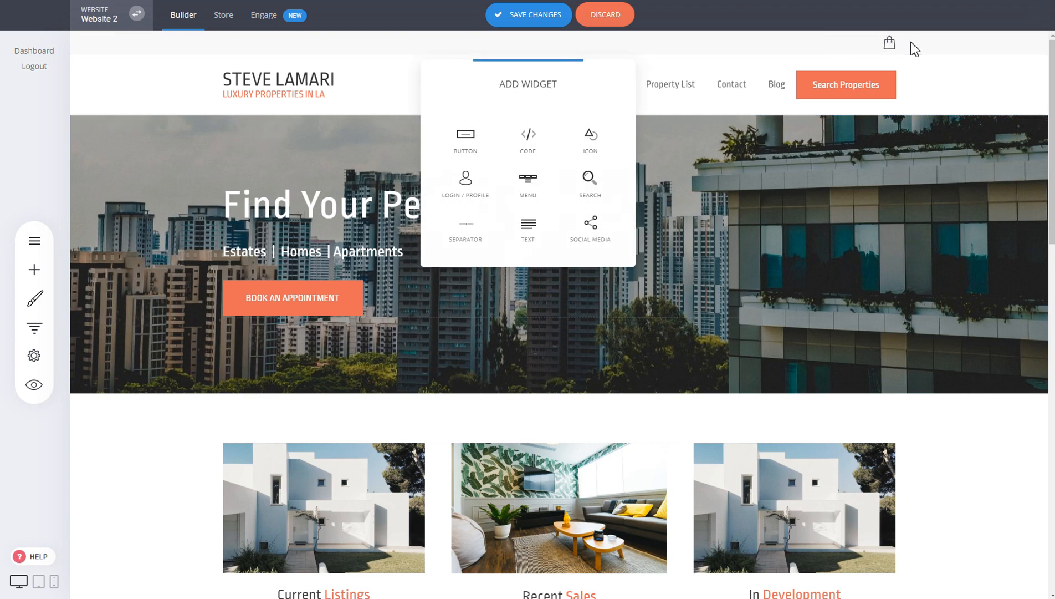
{"action": "left_click", "coordinate": [592, 189]}
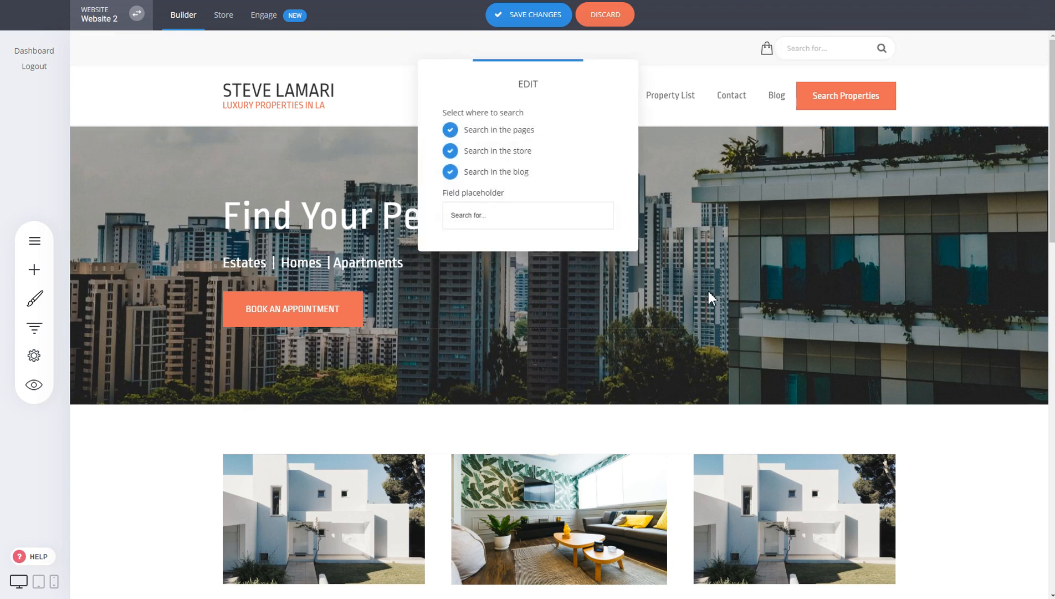
{"action": "left_click", "coordinate": [948, 191]}
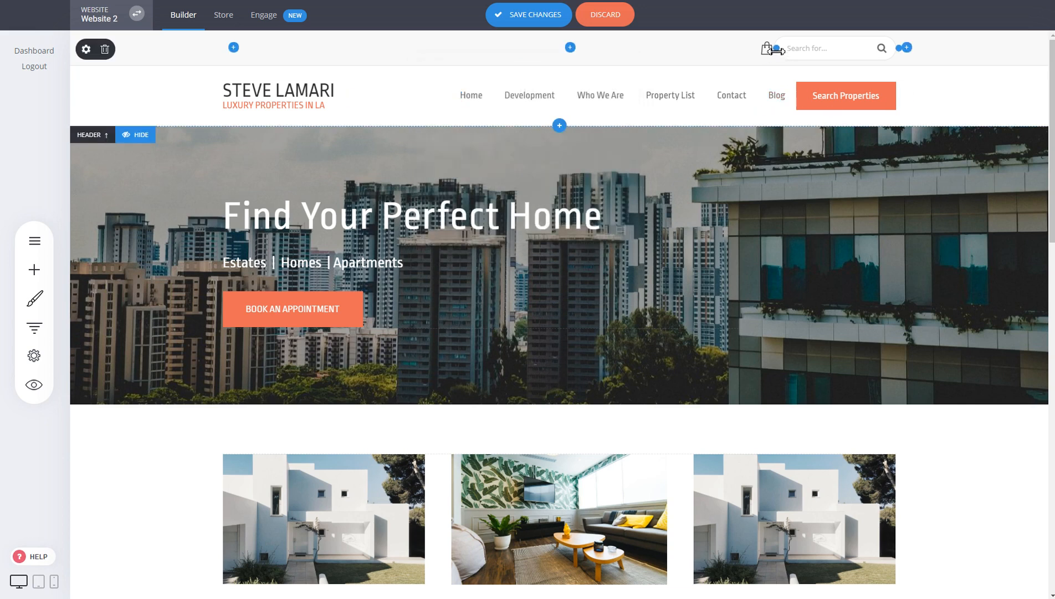
{"action": "left_click_drag", "start_coordinate": [779, 50], "coordinate": [767, 49]}
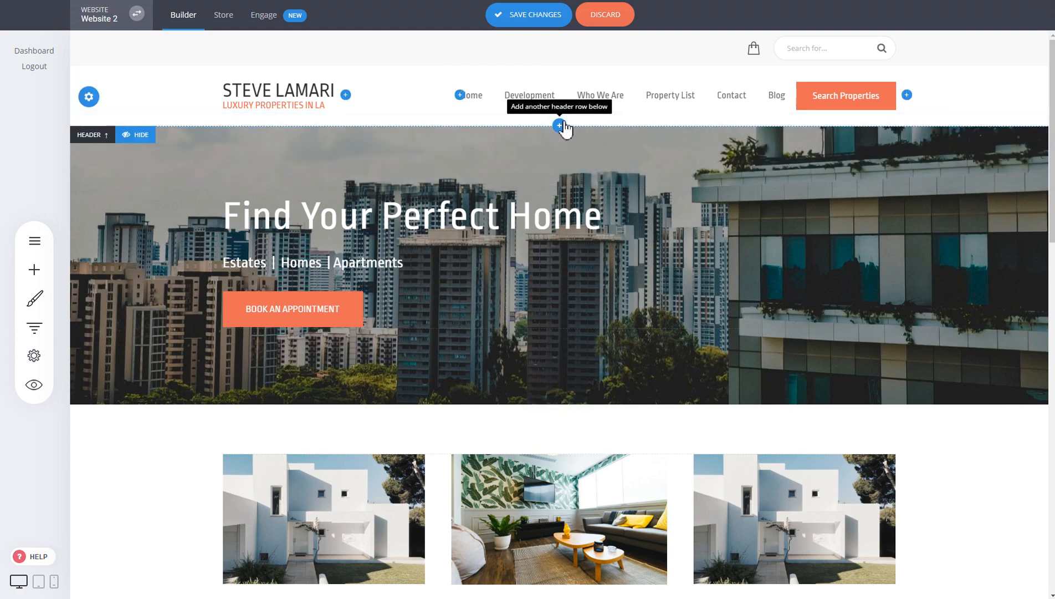
Step: Add an empty header row below the menu row and remove it
{"action": "left_click", "coordinate": [560, 126]}
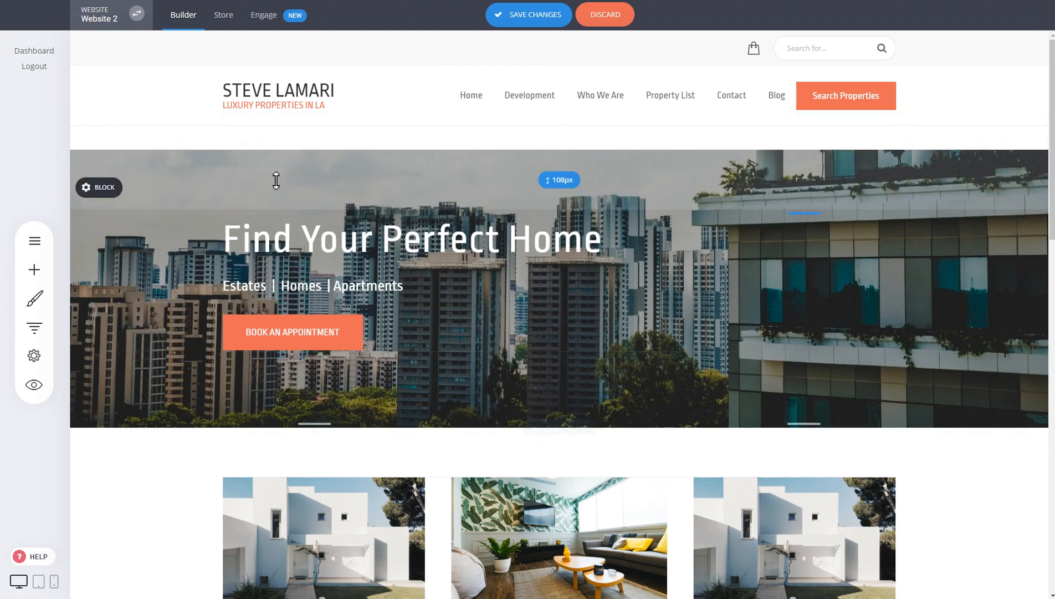
{"action": "left_click", "coordinate": [106, 140]}
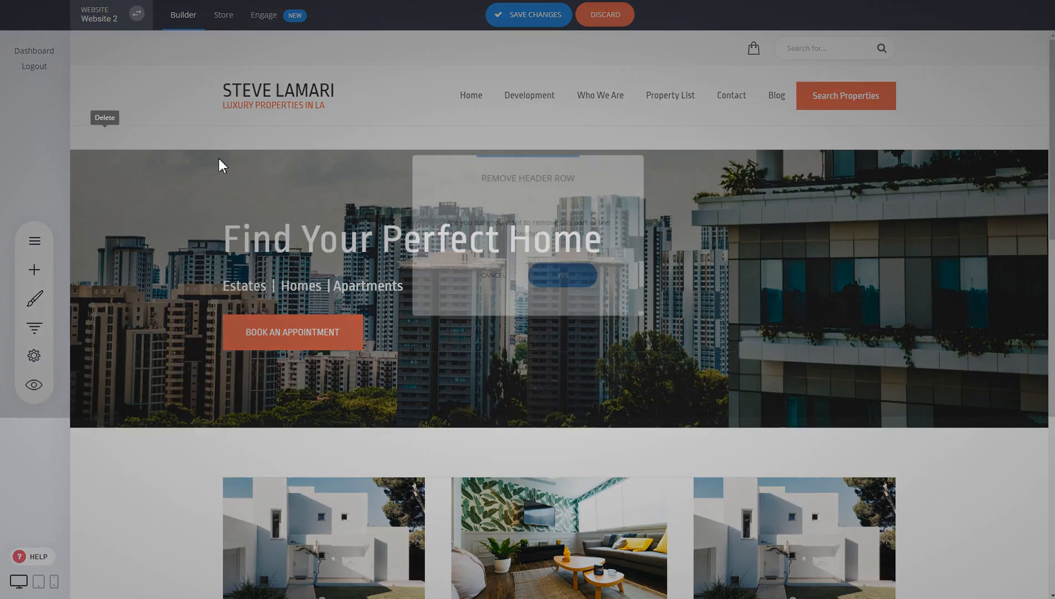
{"action": "left_click", "coordinate": [566, 277]}
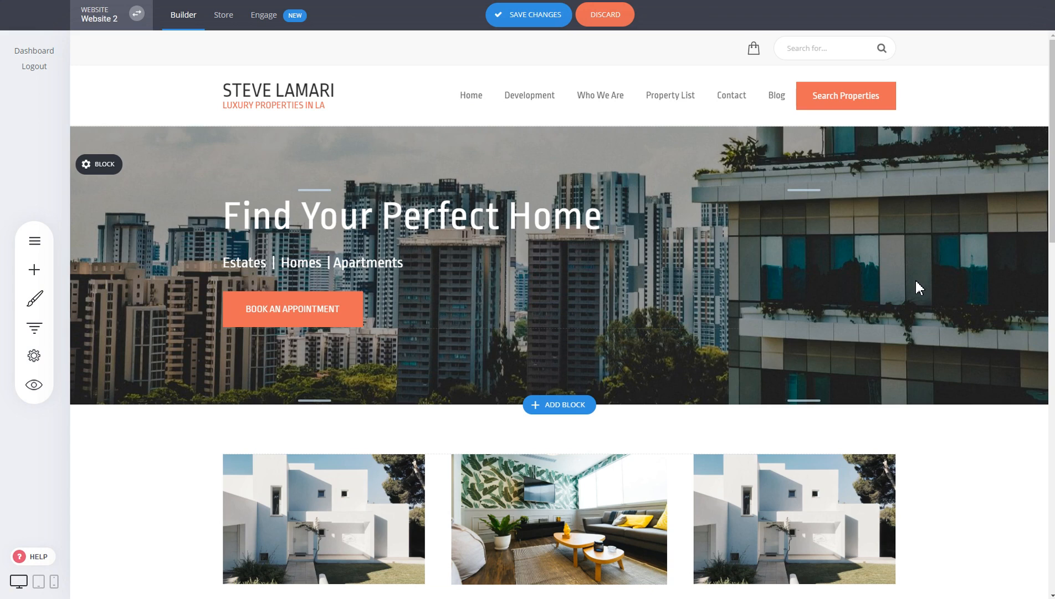
Step: Open the header menu's item list for editing and move its window clear of the navigation menu
{"action": "mouse_move", "coordinate": [484, 103]}
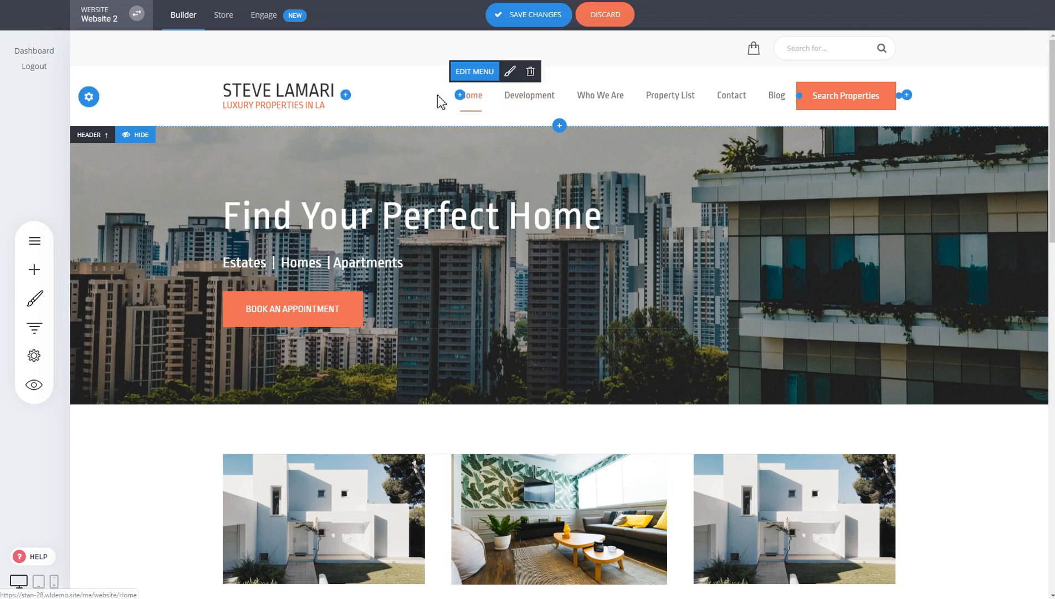
{"action": "left_click", "coordinate": [481, 82]}
{"action": "left_click_drag", "start_coordinate": [528, 83], "coordinate": [311, 52]}
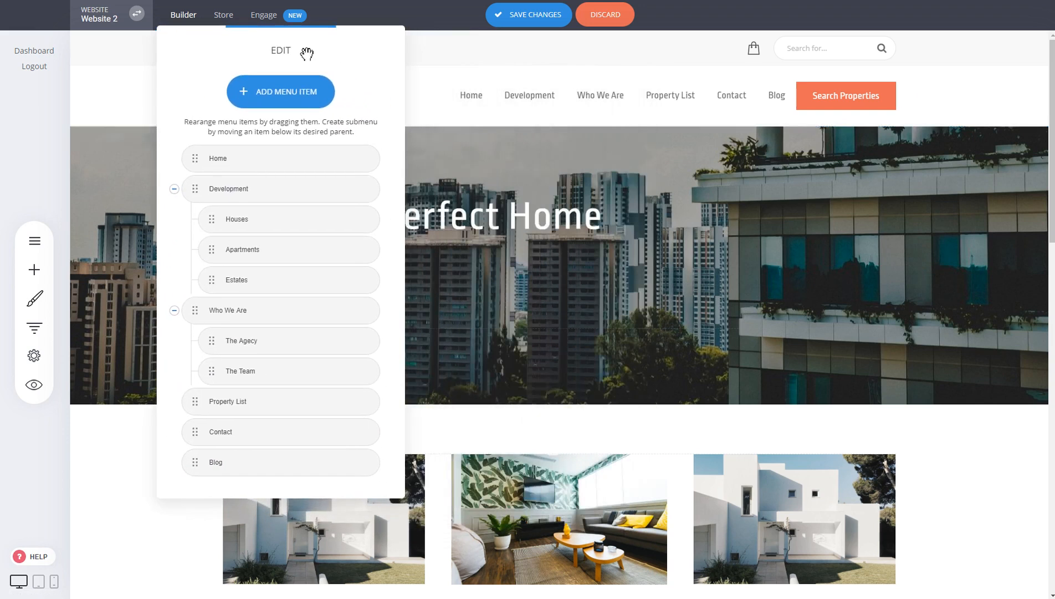
{"action": "left_click", "coordinate": [265, 105]}
{"action": "left_click", "coordinate": [401, 149]}
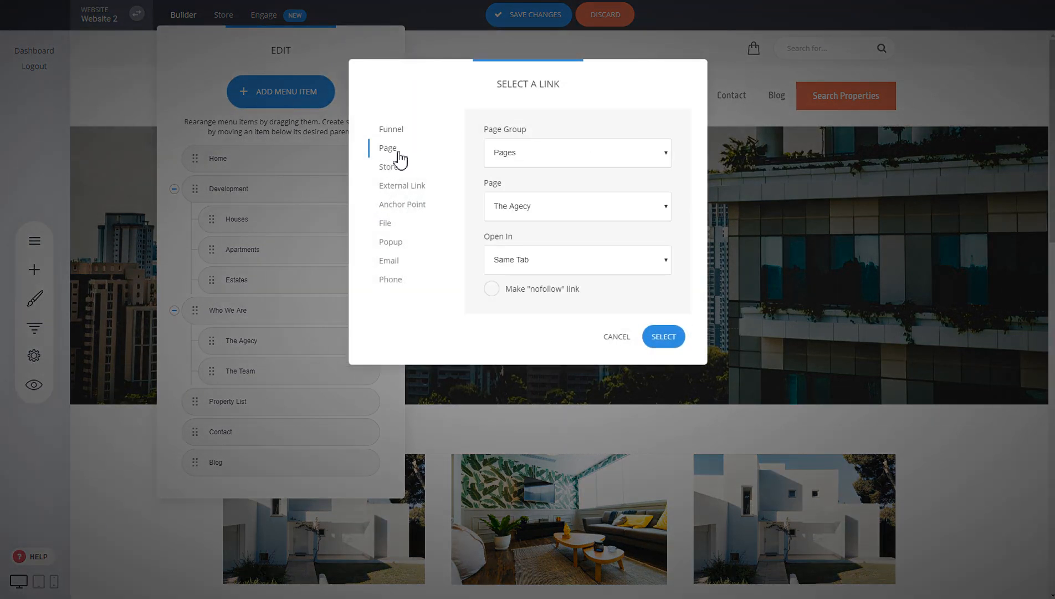
{"action": "left_click", "coordinate": [392, 168]}
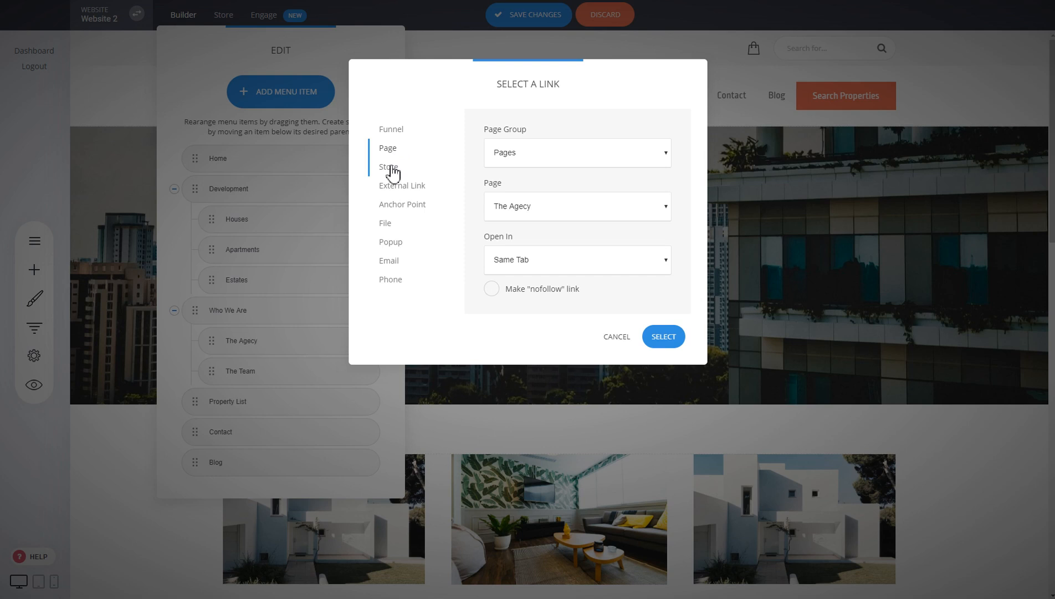
{"action": "left_click", "coordinate": [400, 206]}
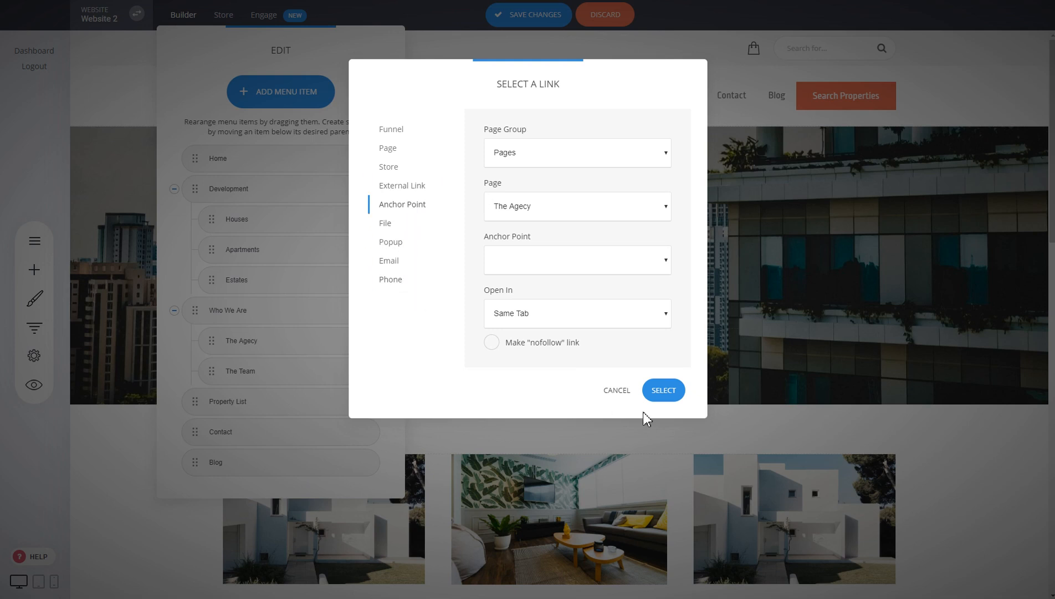
{"action": "left_click", "coordinate": [610, 395]}
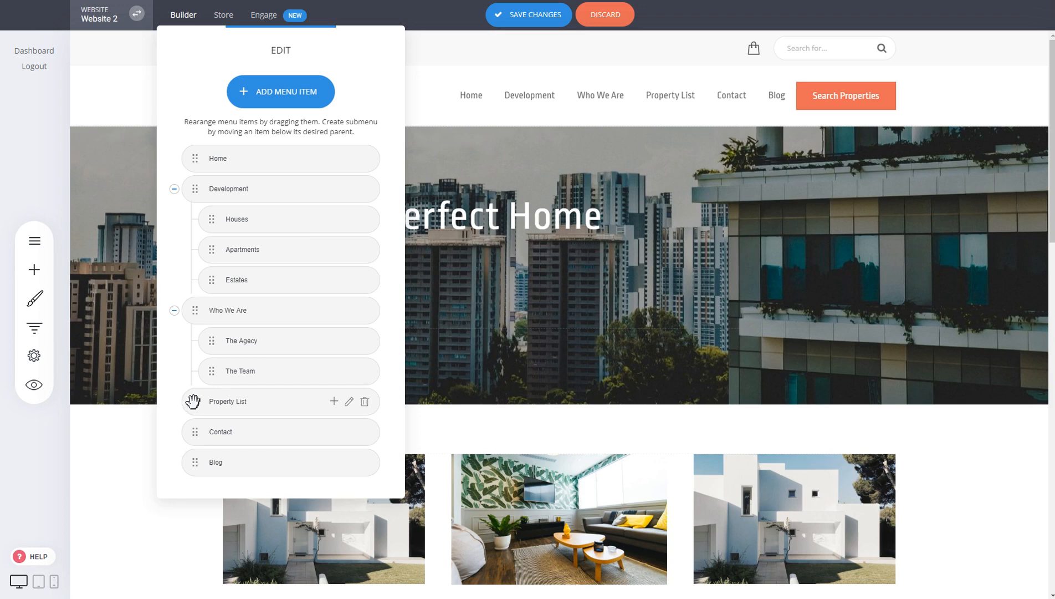
Step: Move Property List below Contact, and try nesting Contact under Who We Are before returning it to the top level
{"action": "left_click_drag", "start_coordinate": [193, 400], "coordinate": [189, 432]}
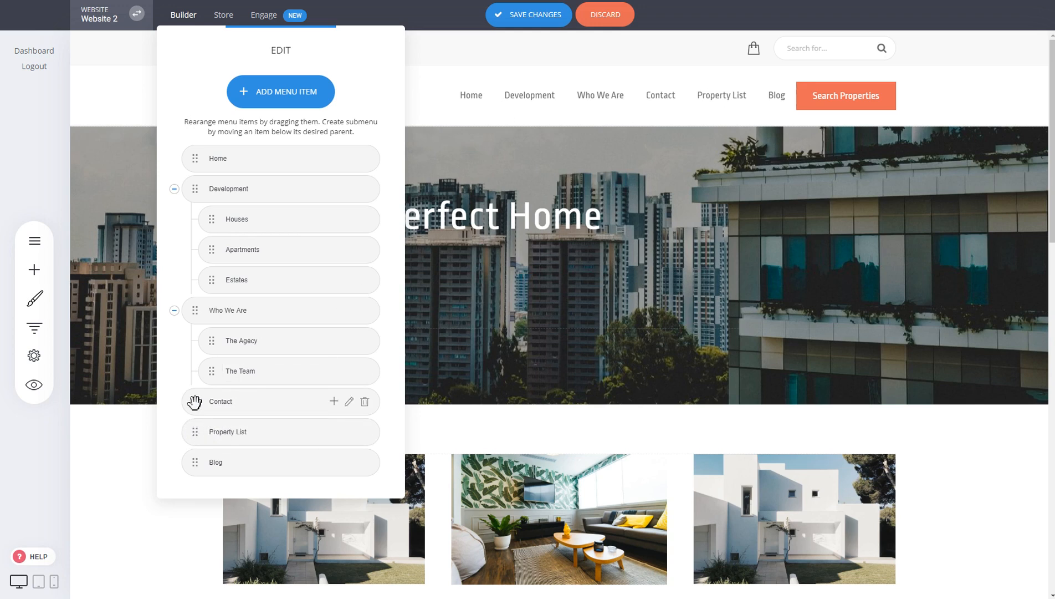
{"action": "mouse_move", "coordinate": [196, 403]}
{"action": "left_mouse_down"}
{"action": "mouse_move", "coordinate": [226, 402]}
{"action": "mouse_move", "coordinate": [216, 401]}
{"action": "left_mouse_up"}
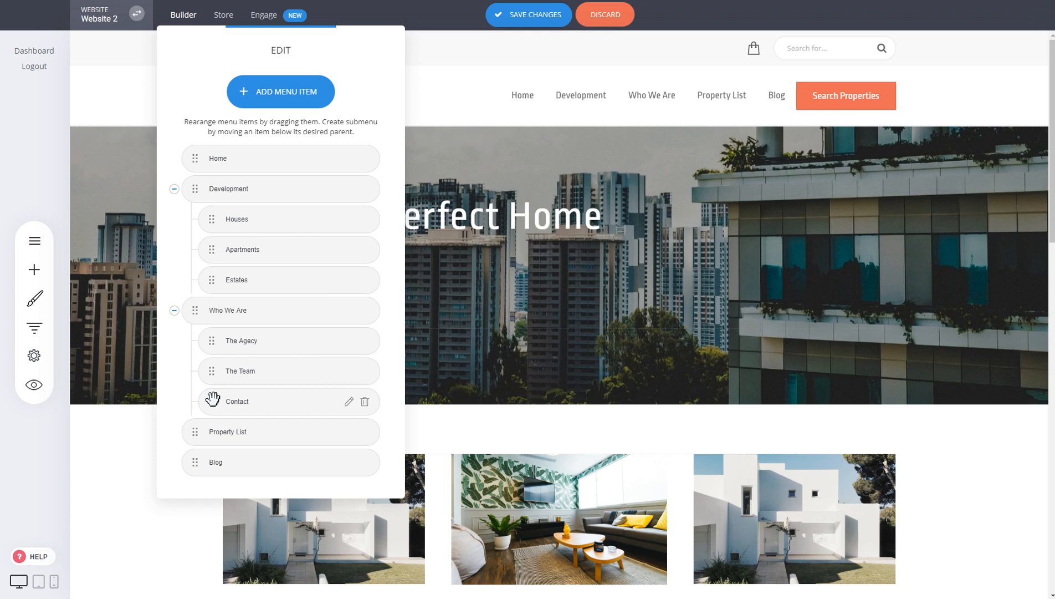
{"action": "mouse_move", "coordinate": [212, 400]}
{"action": "left_mouse_down"}
{"action": "mouse_move", "coordinate": [186, 410]}
{"action": "mouse_move", "coordinate": [214, 413]}
{"action": "left_mouse_up"}
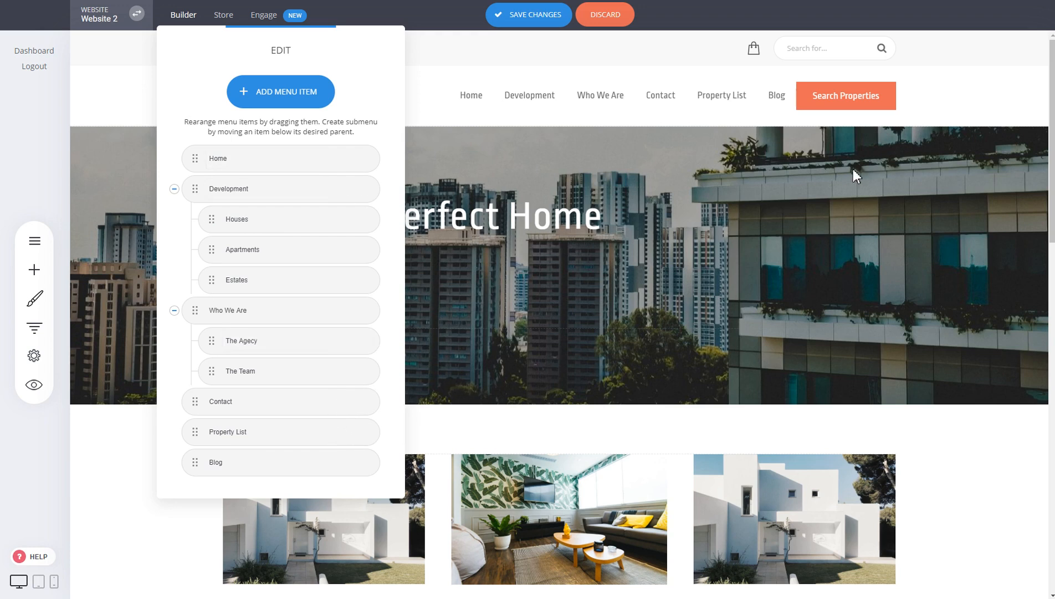
Step: Add a Mega Menu beneath the Contact menu item and open it for editing
{"action": "left_click", "coordinate": [334, 401]}
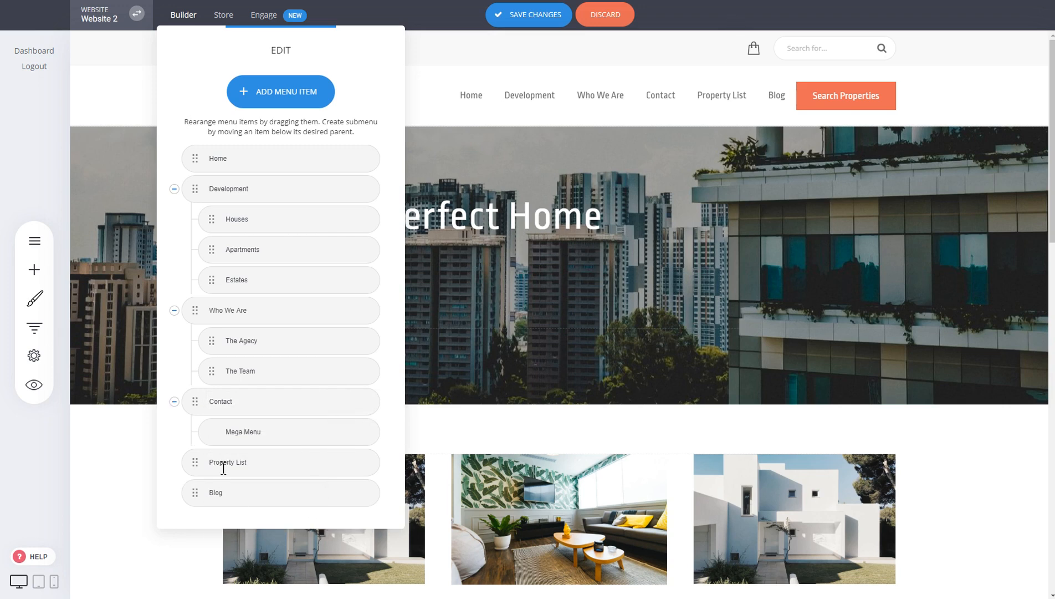
{"action": "left_click", "coordinate": [350, 434]}
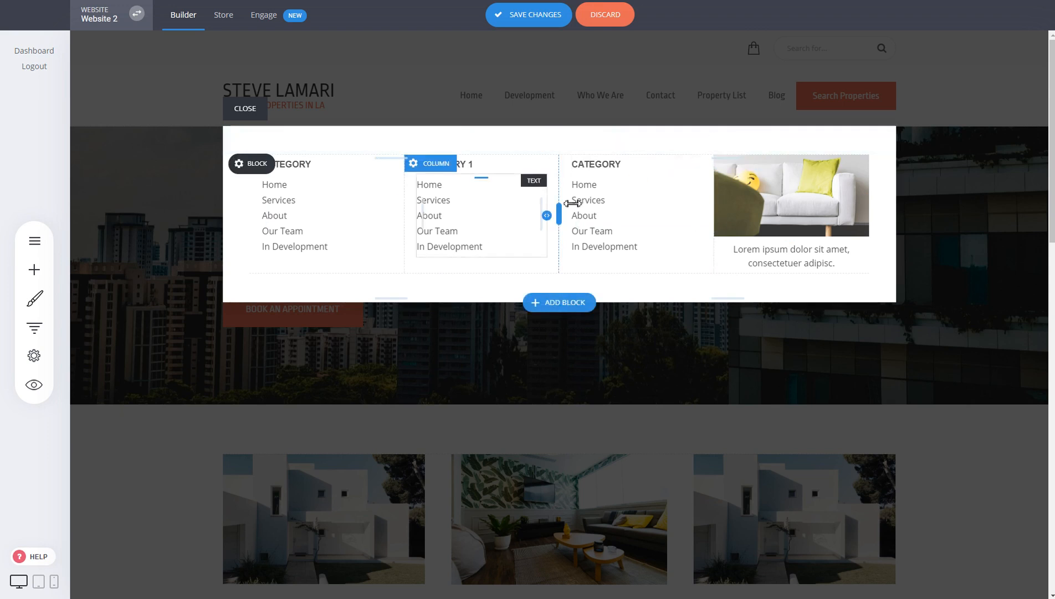
Step: Add the Call To Action block about being limited to 50 attendees below the mega menu's category columns and confirm the mega menu
{"action": "left_click", "coordinate": [41, 280]}
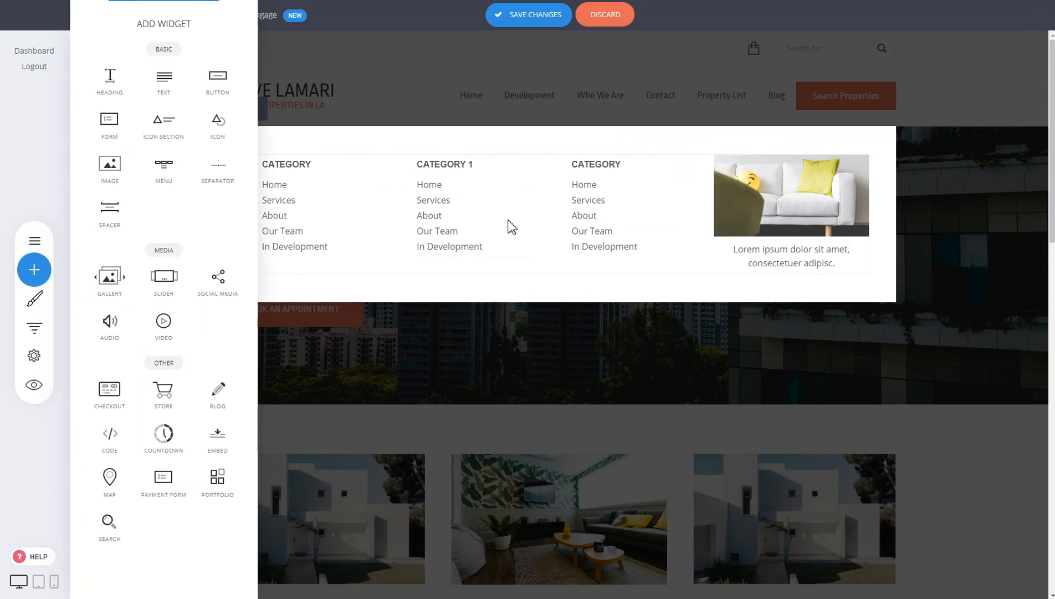
{"action": "left_click", "coordinate": [546, 302]}
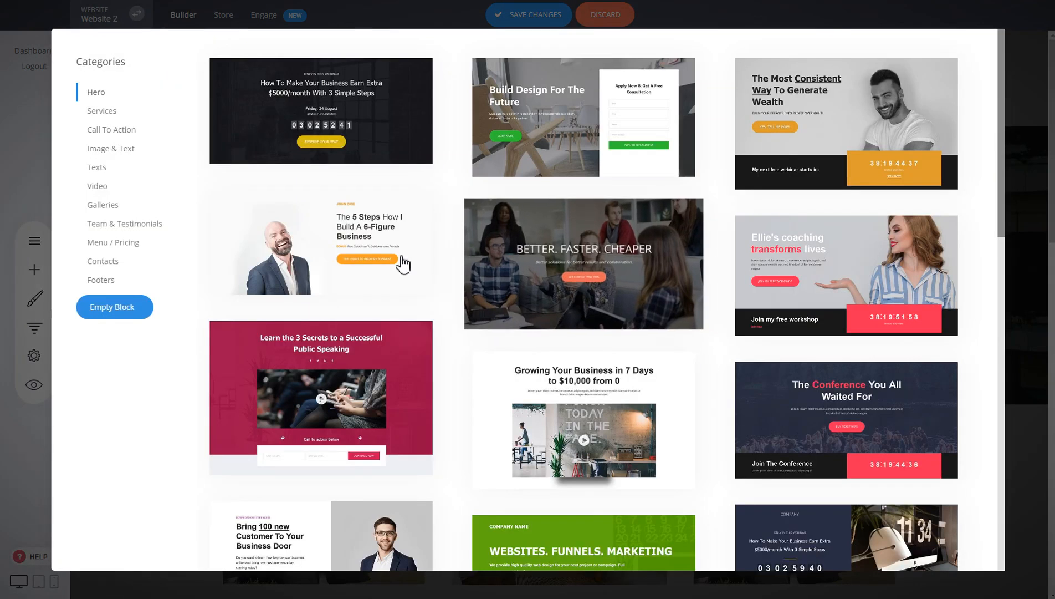
{"action": "left_click", "coordinate": [109, 129]}
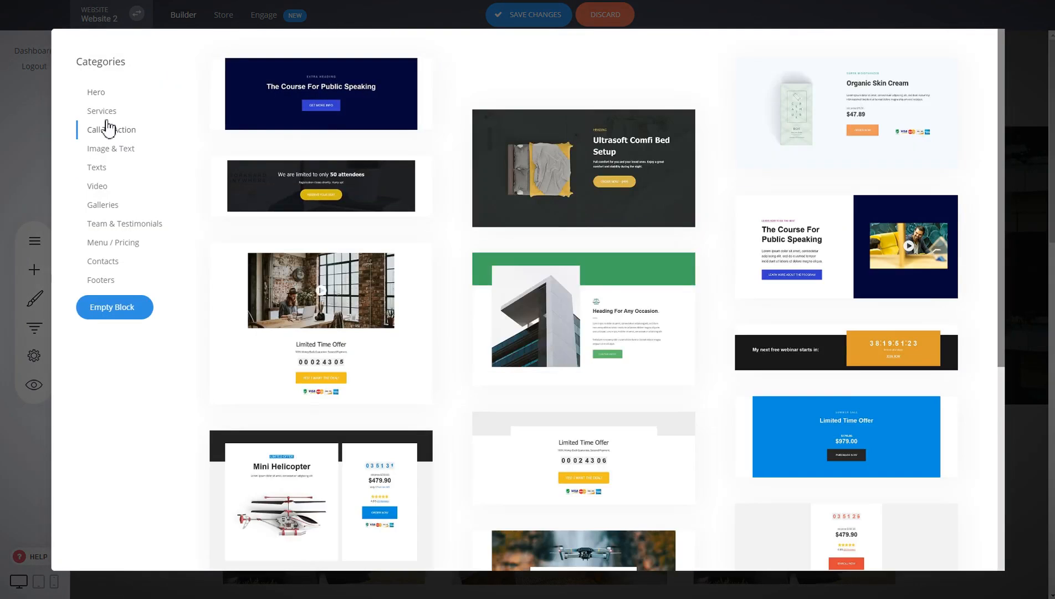
{"action": "left_click", "coordinate": [316, 192]}
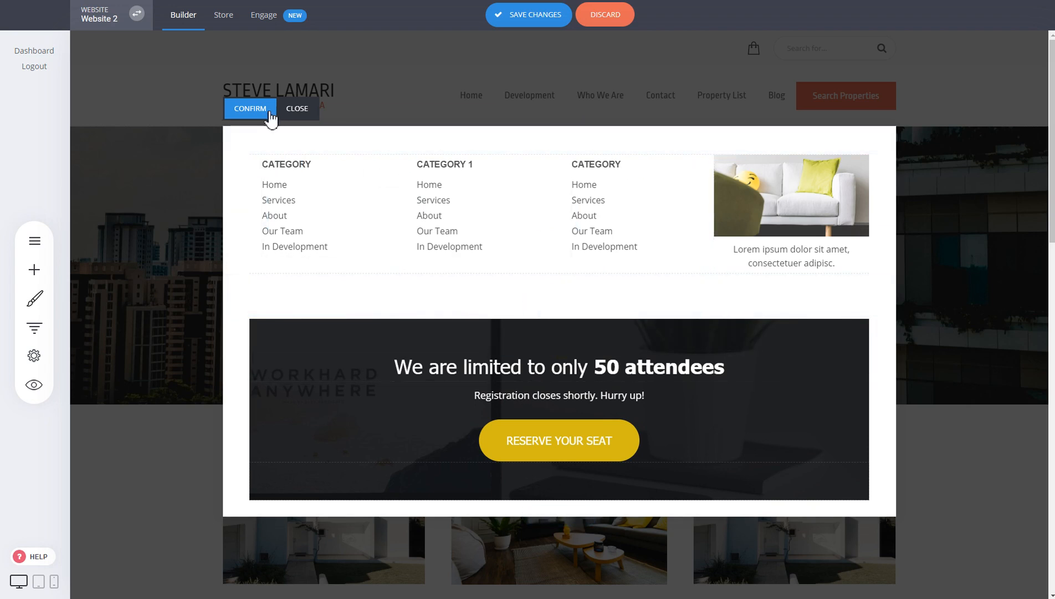
{"action": "left_click", "coordinate": [250, 108]}
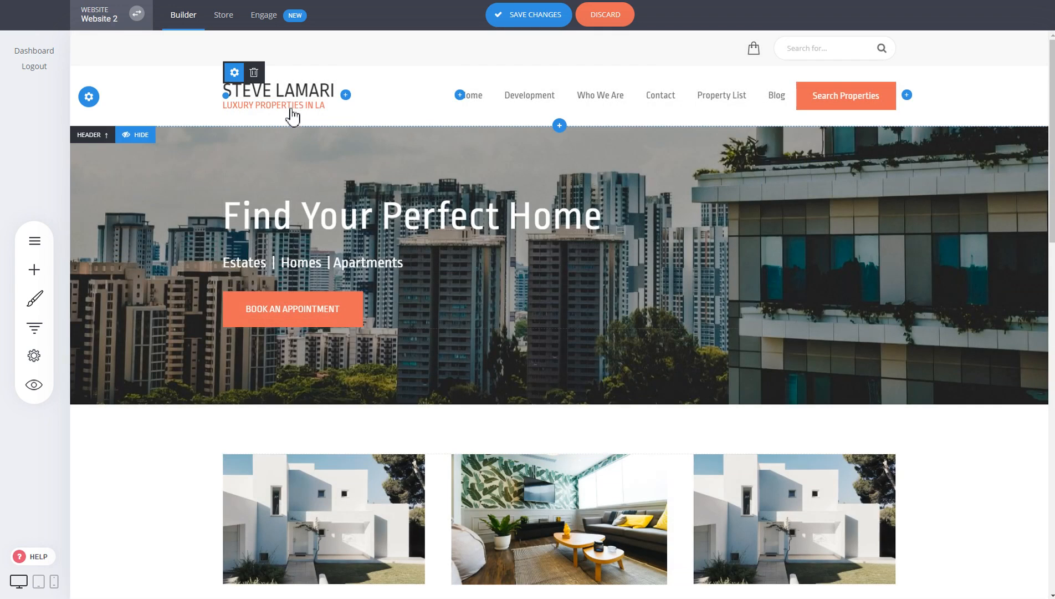
Step: Save the changes and preview the site to check the mega menu under Contact, closing the preview when done
{"action": "left_click", "coordinate": [552, 15]}
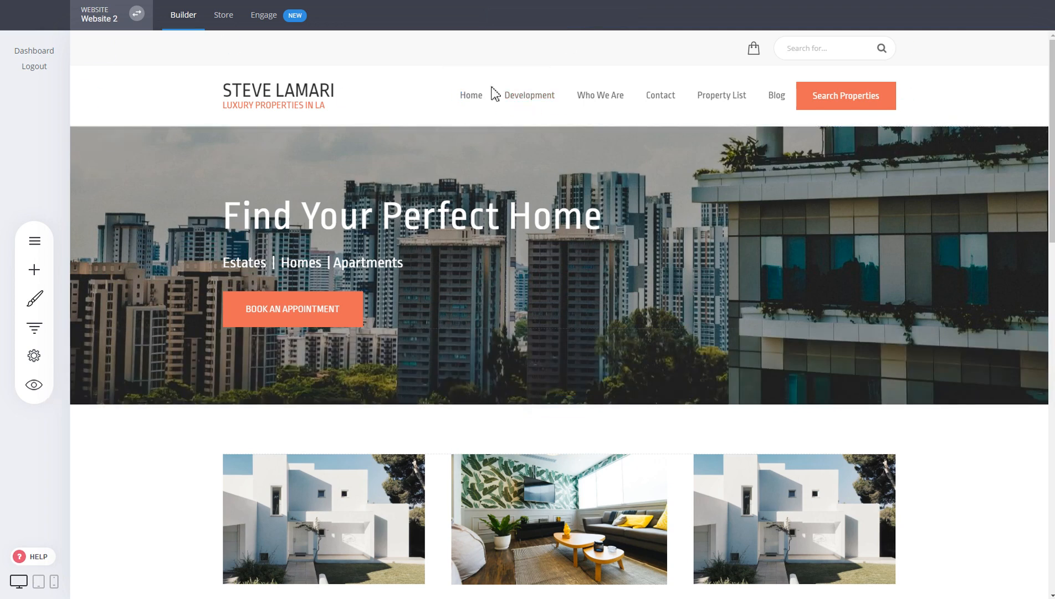
{"action": "left_click", "coordinate": [33, 384]}
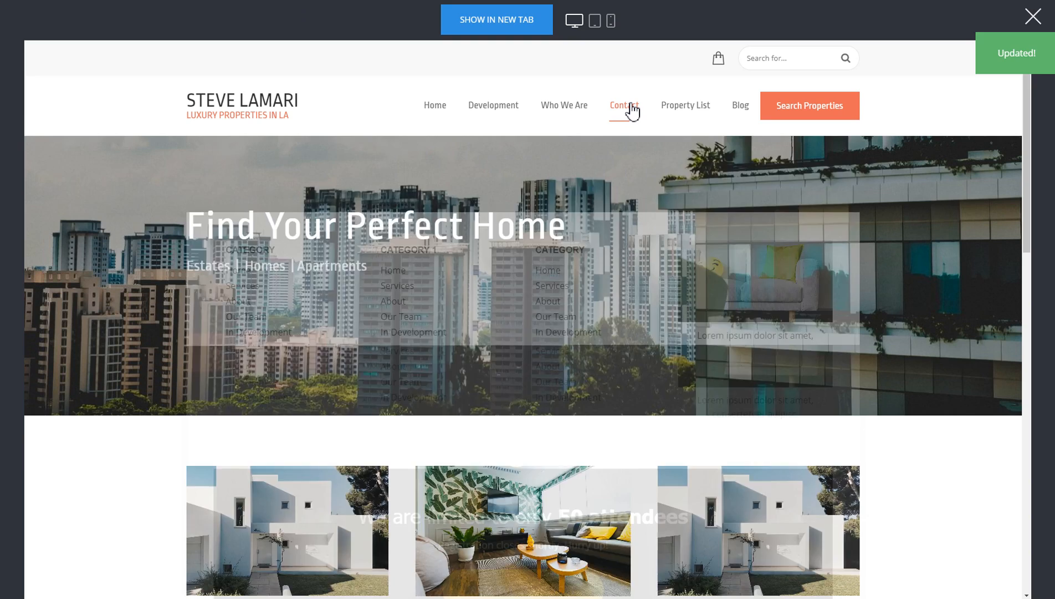
{"action": "mouse_move", "coordinate": [631, 108]}
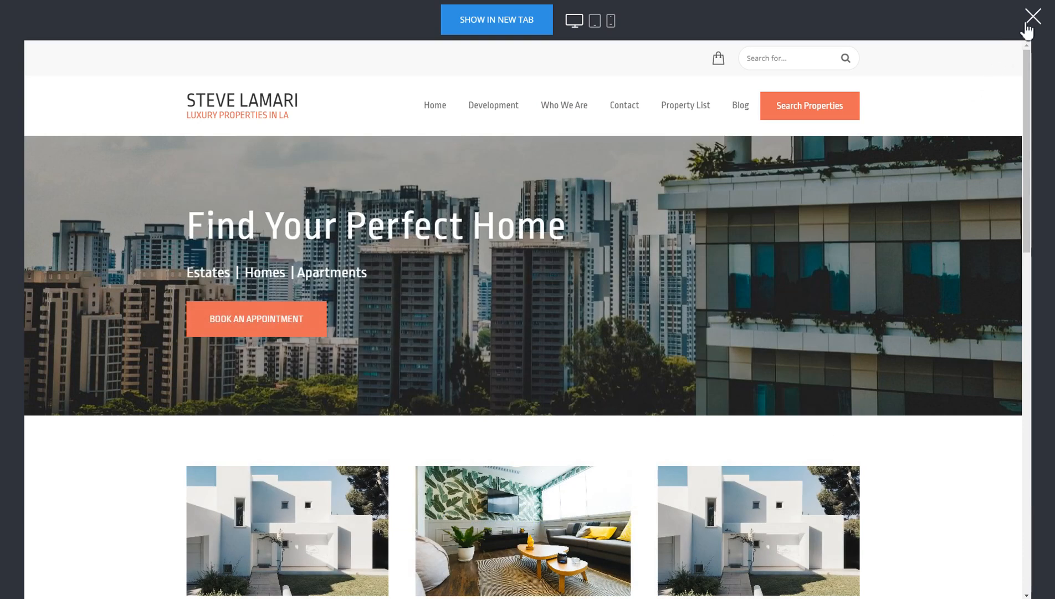
{"action": "left_click", "coordinate": [1033, 16]}
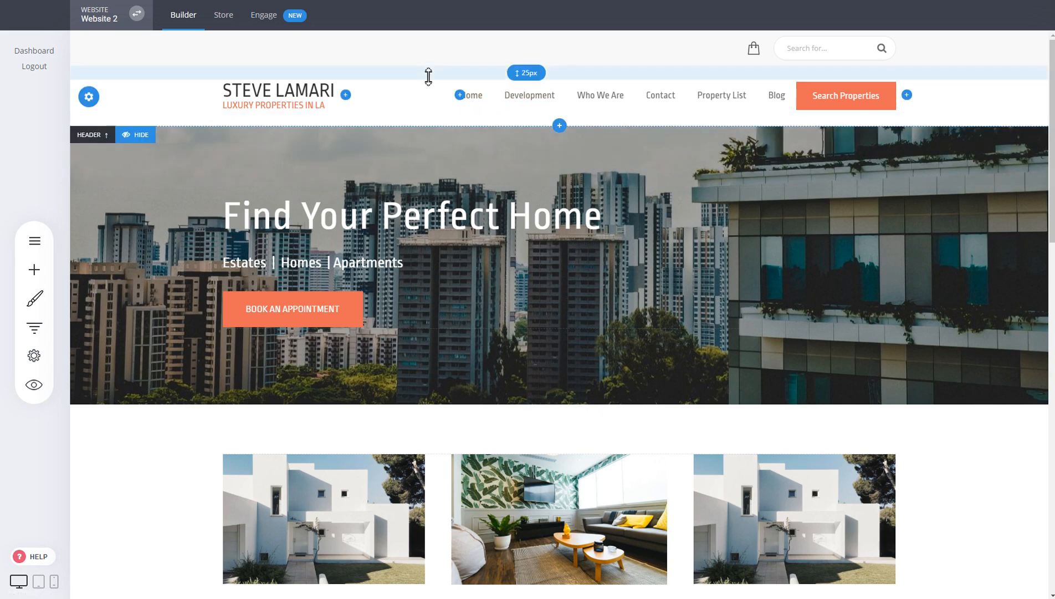
Step: Reduce the menu row's top and bottom padding to about 16 px, tighten the header row above it, and save the changes
{"action": "left_click_drag", "start_coordinate": [429, 76], "coordinate": [430, 70]}
{"action": "left_click_drag", "start_coordinate": [432, 112], "coordinate": [430, 107]}
{"action": "left_click_drag", "start_coordinate": [444, 63], "coordinate": [445, 61]}
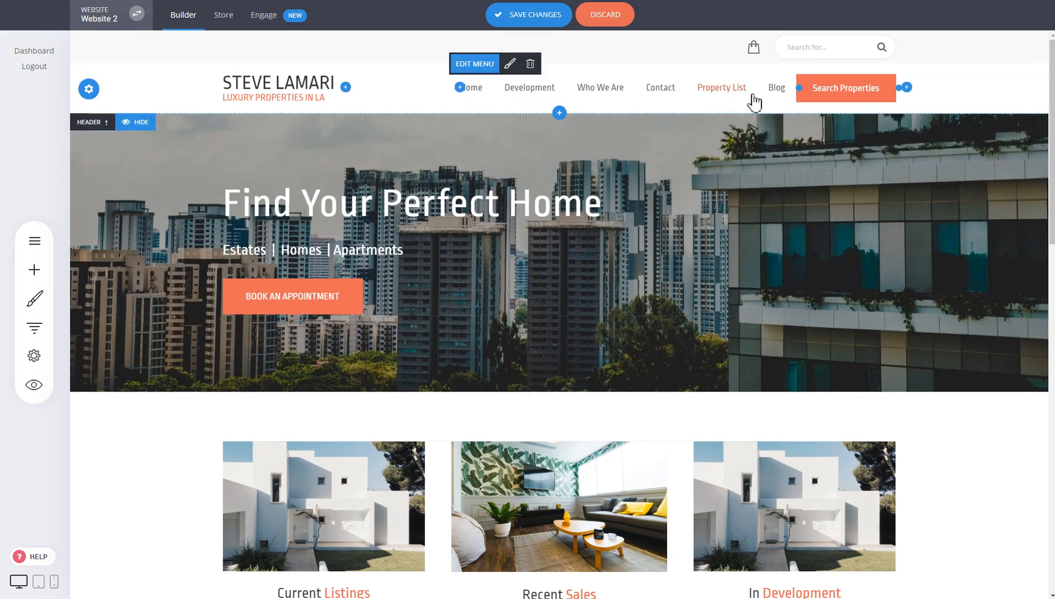
{"action": "left_click", "coordinate": [534, 17]}
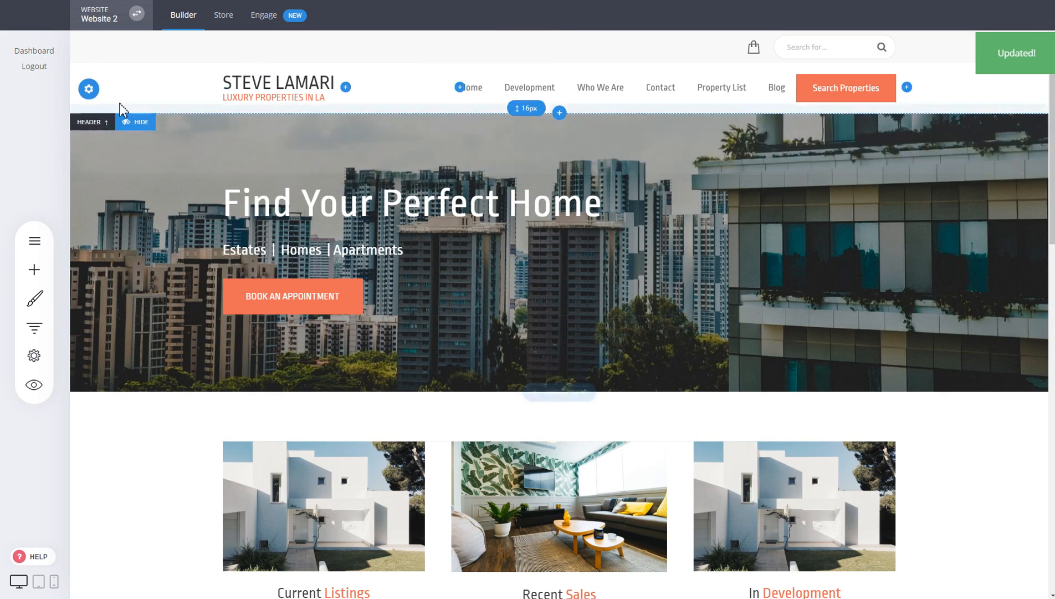
Step: Open the header settings, move their window clear of the header, and try the On Top - Full-width and On Top - Compact layouts
{"action": "left_click", "coordinate": [89, 90]}
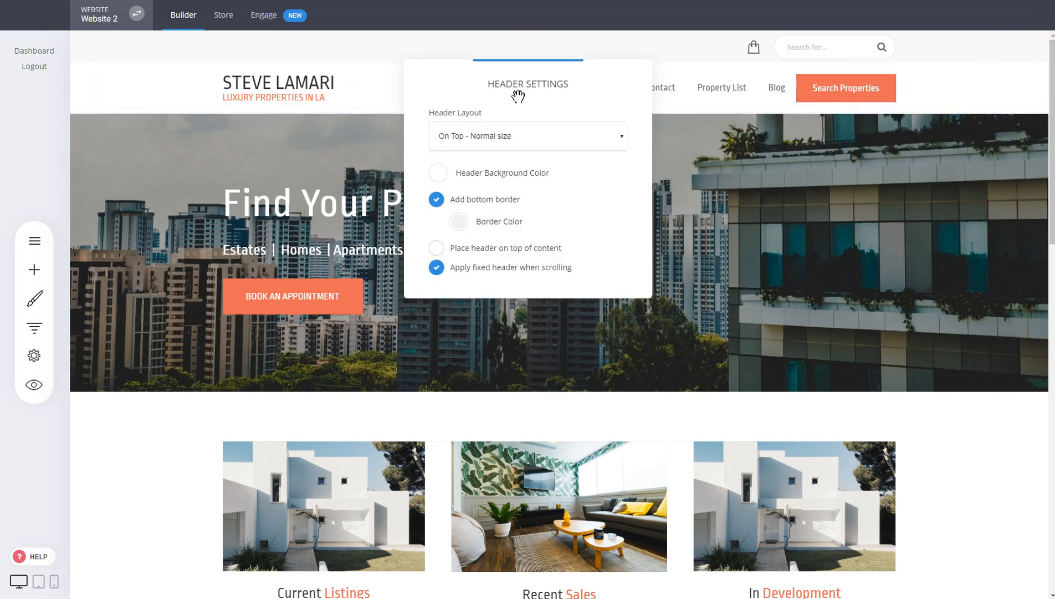
{"action": "left_click_drag", "start_coordinate": [519, 96], "coordinate": [637, 173]}
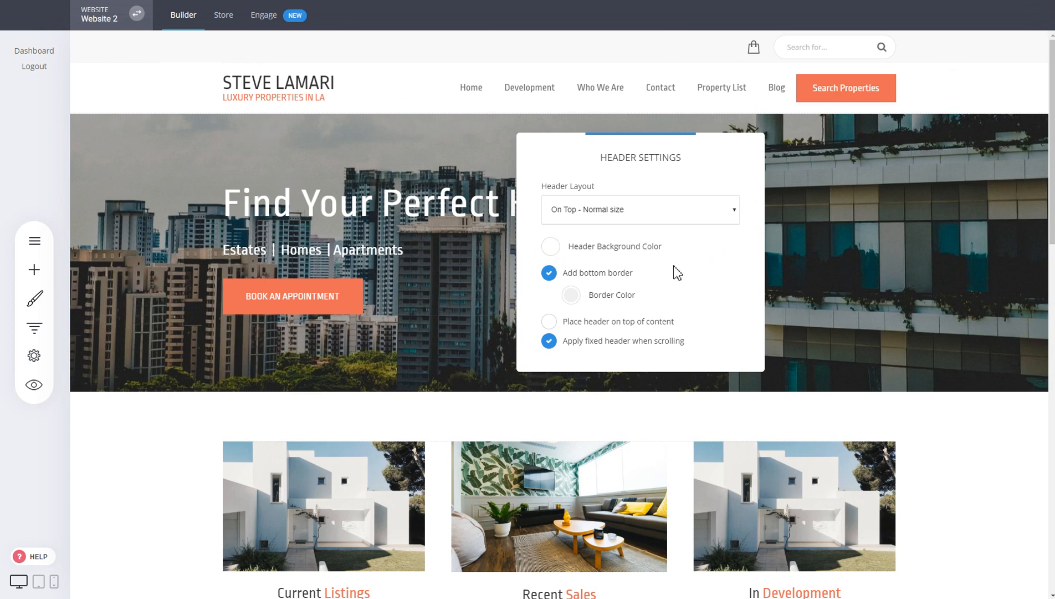
{"action": "left_click", "coordinate": [651, 216]}
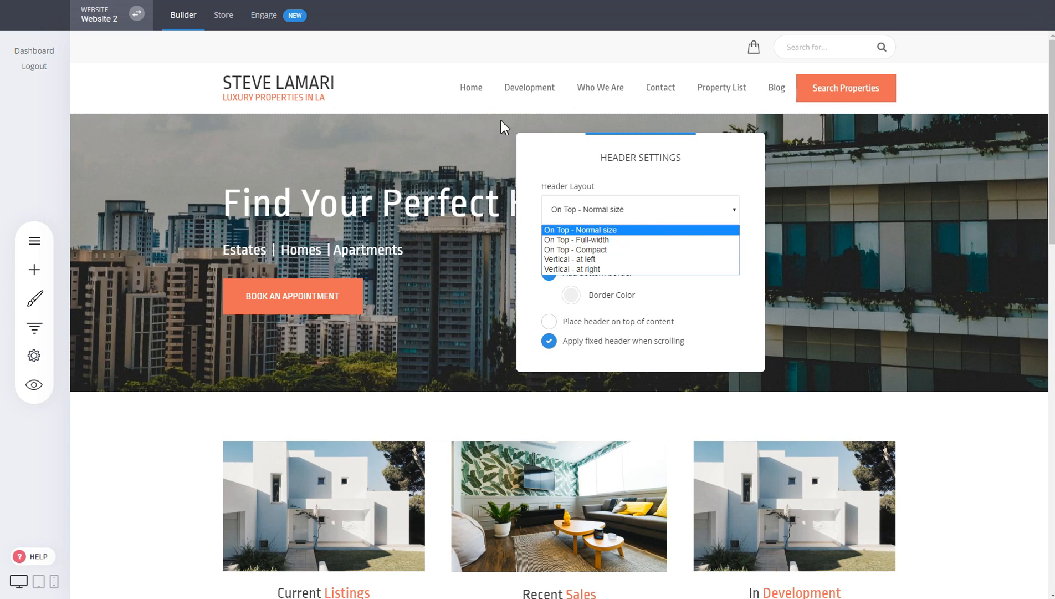
{"action": "left_click", "coordinate": [588, 240]}
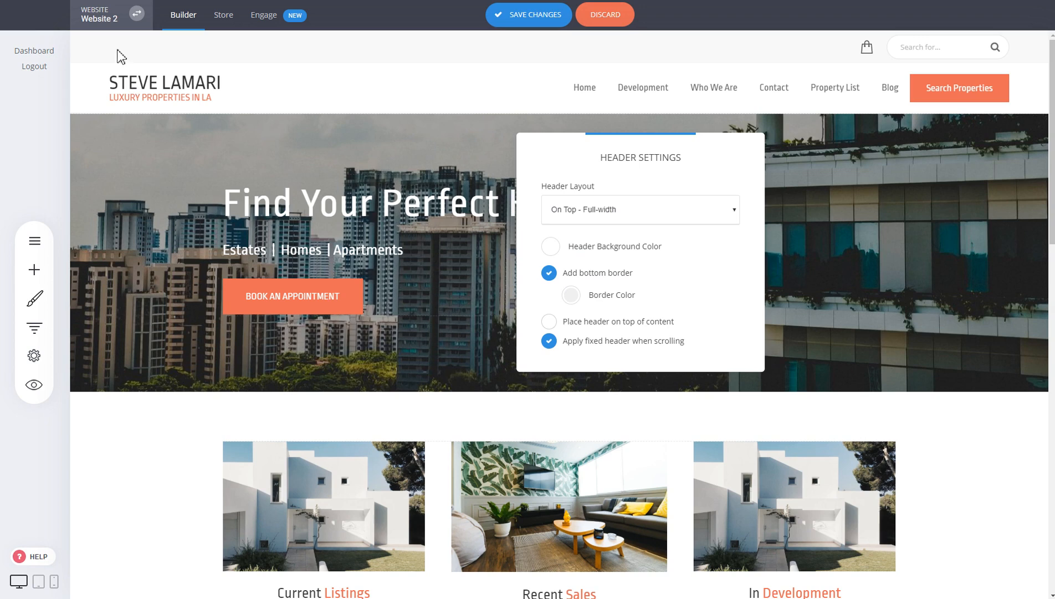
{"action": "left_click", "coordinate": [665, 218]}
{"action": "left_click", "coordinate": [633, 250]}
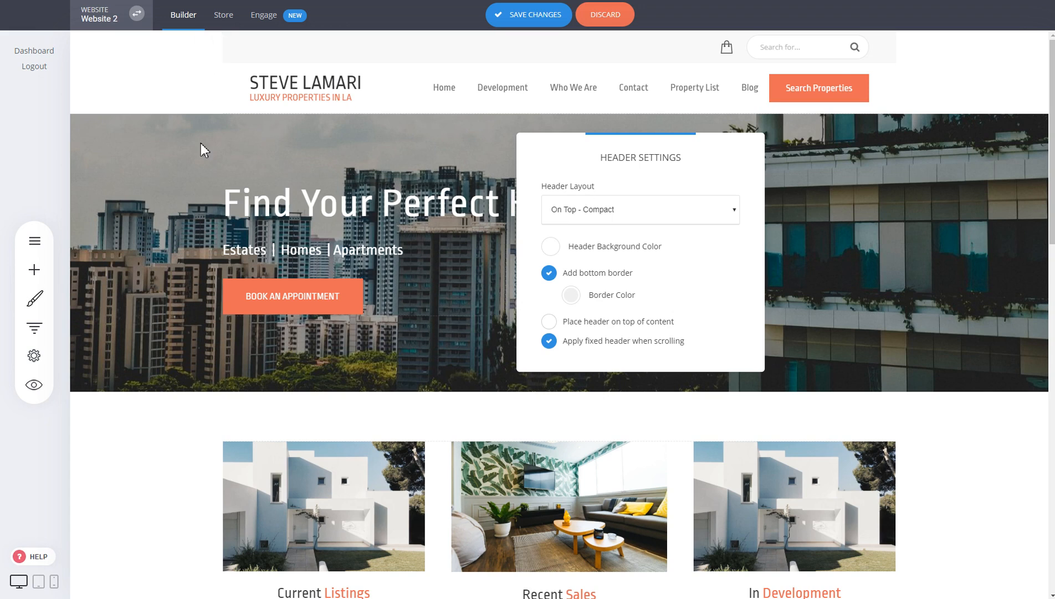
Step: Try the Vertical - at left and Vertical - at right header layouts and discard the layout changes
{"action": "left_click", "coordinate": [641, 215]}
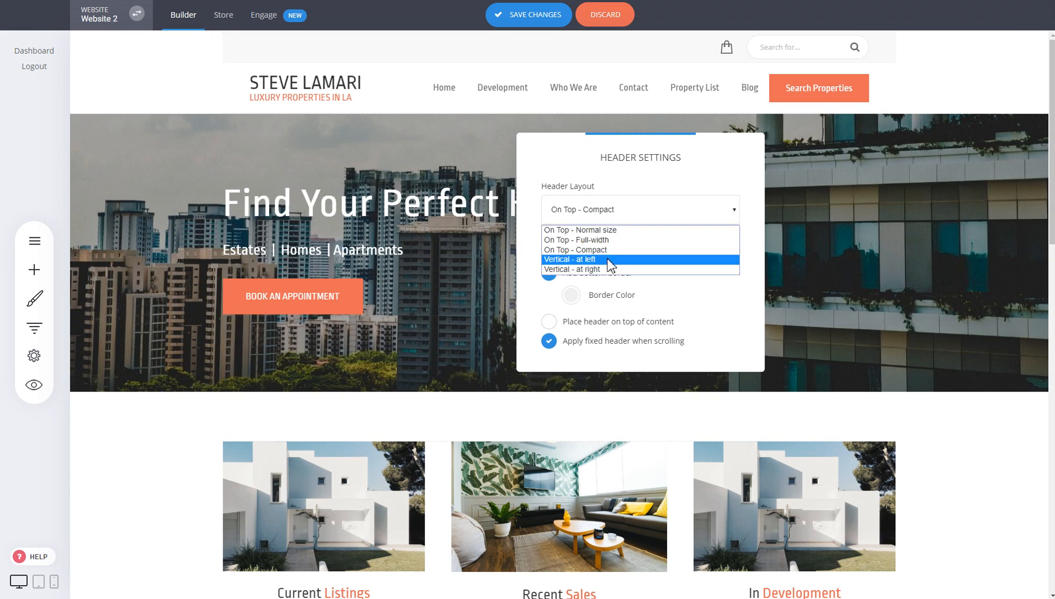
{"action": "left_click", "coordinate": [608, 259]}
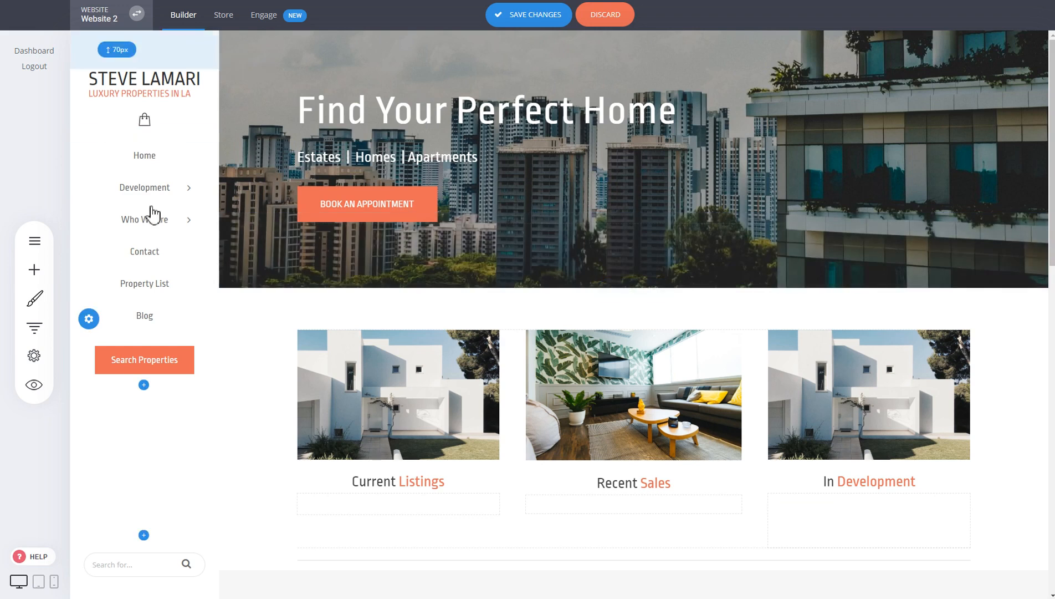
{"action": "left_click", "coordinate": [88, 316]}
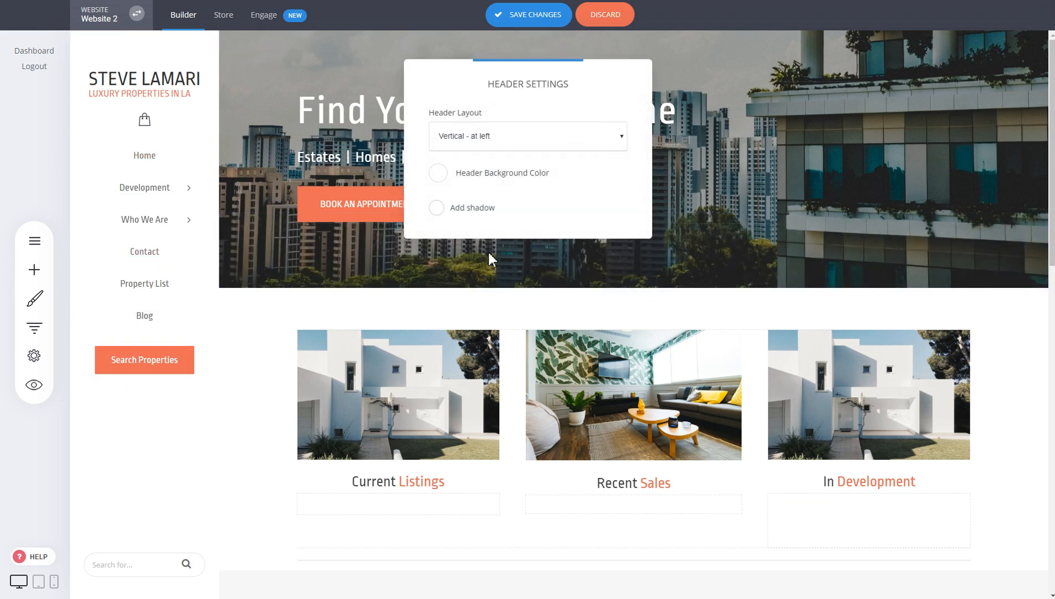
{"action": "left_click", "coordinate": [522, 142]}
{"action": "left_click", "coordinate": [502, 195]}
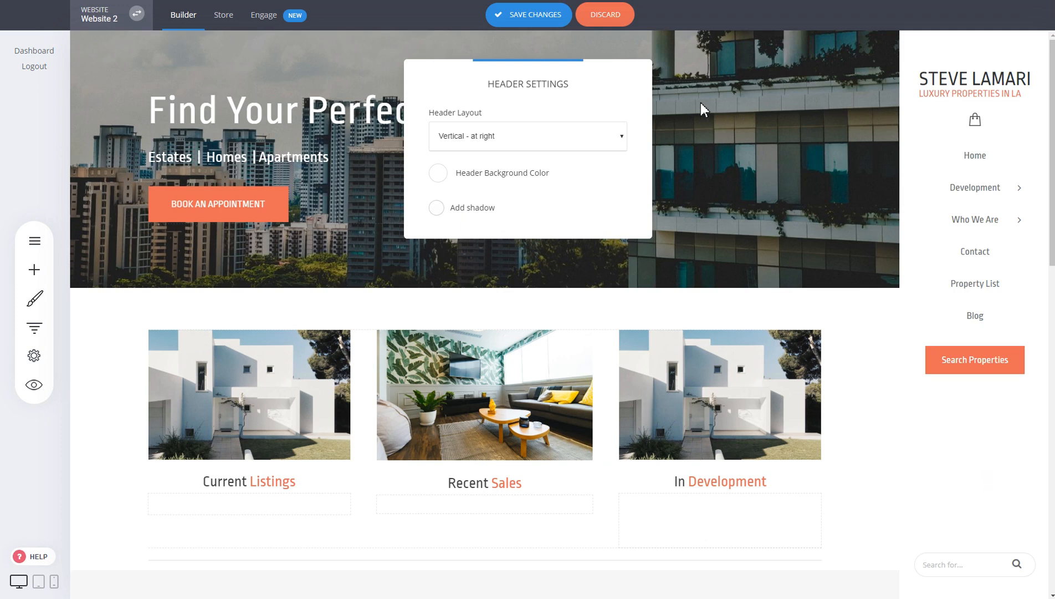
{"action": "left_click", "coordinate": [752, 102]}
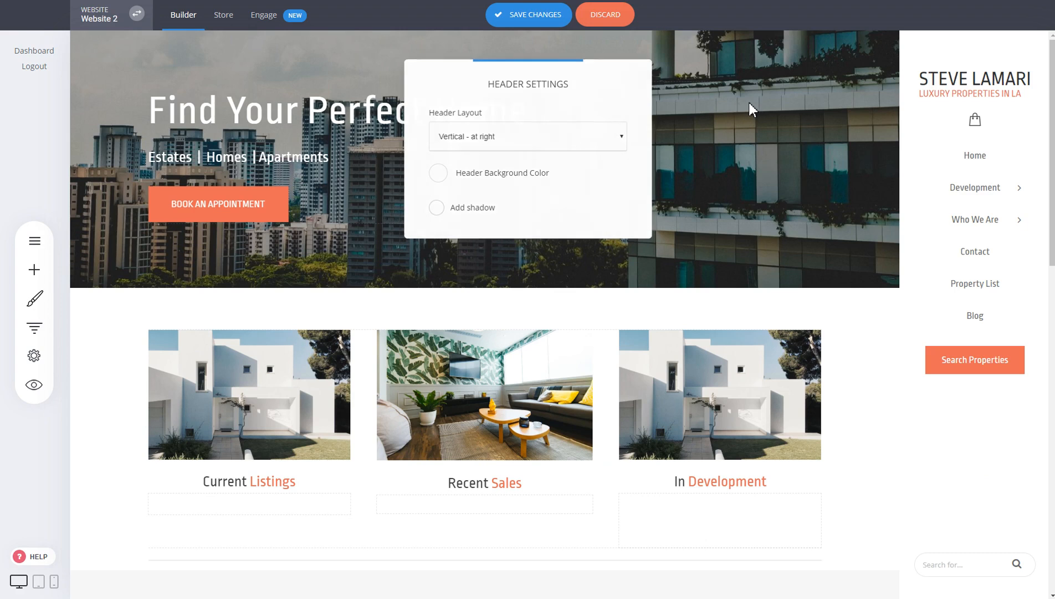
{"action": "left_click", "coordinate": [605, 14]}
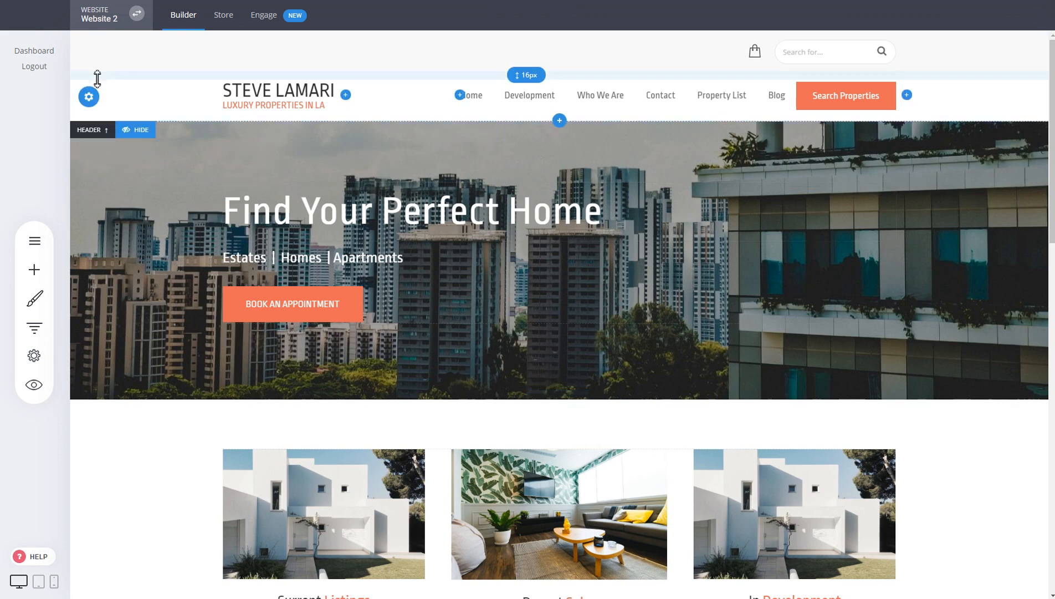
Step: Try placing the header on top of the page content and turn that option off again
{"action": "left_click", "coordinate": [88, 97]}
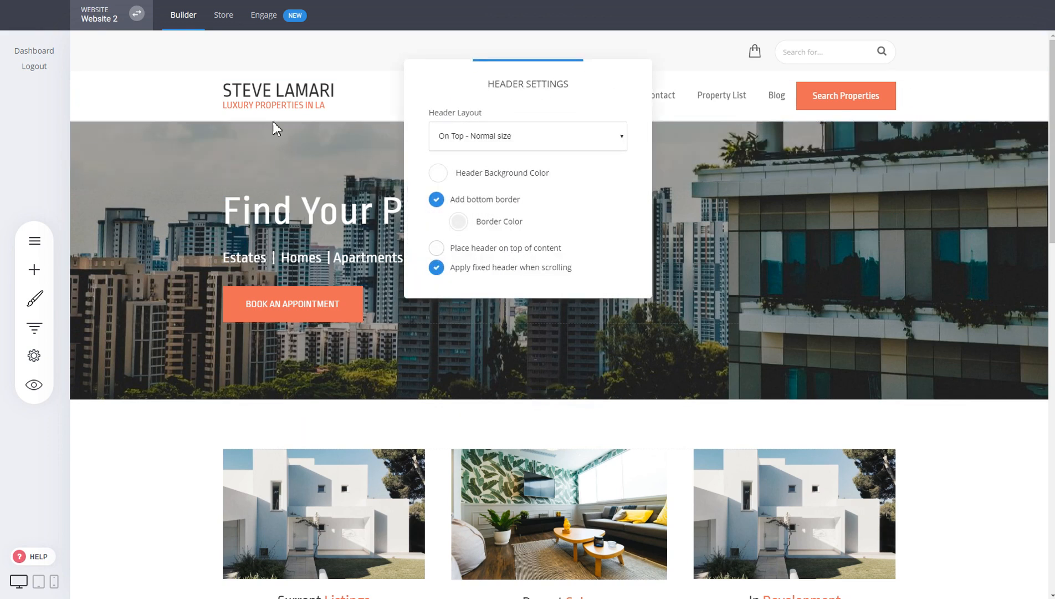
{"action": "left_click", "coordinate": [499, 257]}
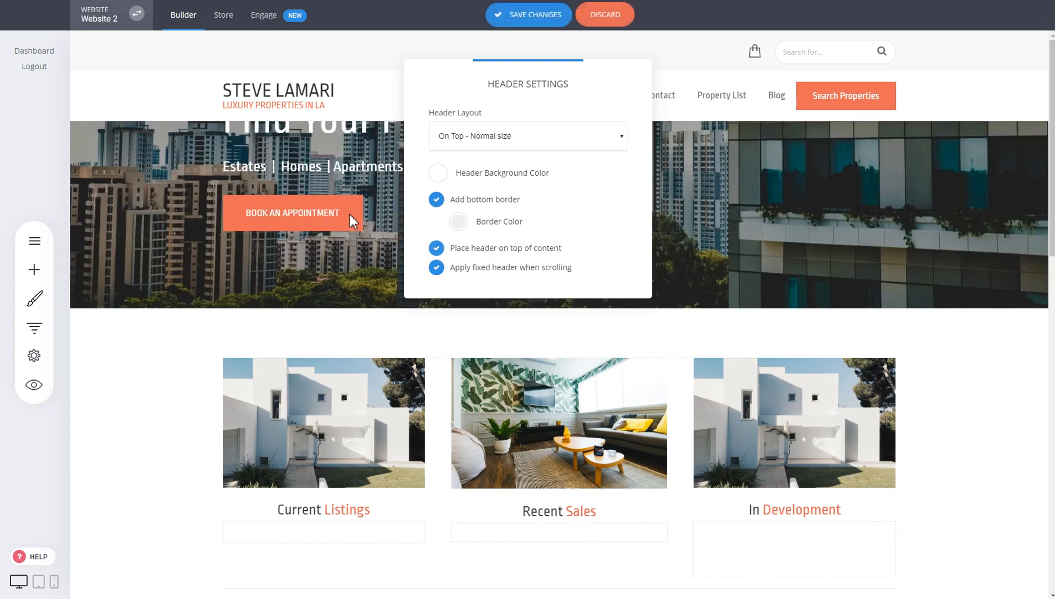
{"action": "left_click", "coordinate": [890, 193]}
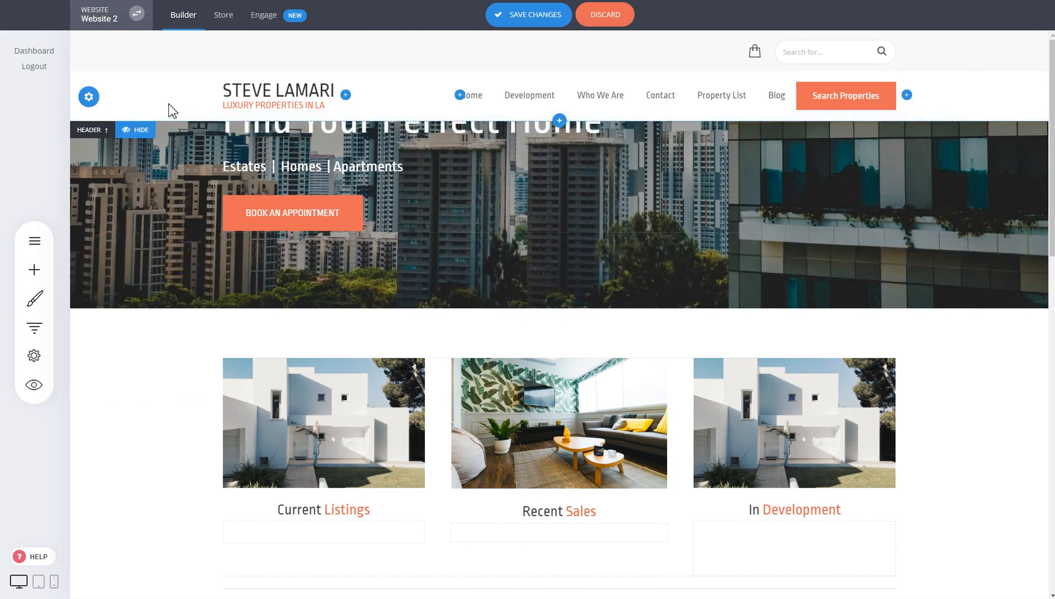
{"action": "left_click", "coordinate": [88, 98]}
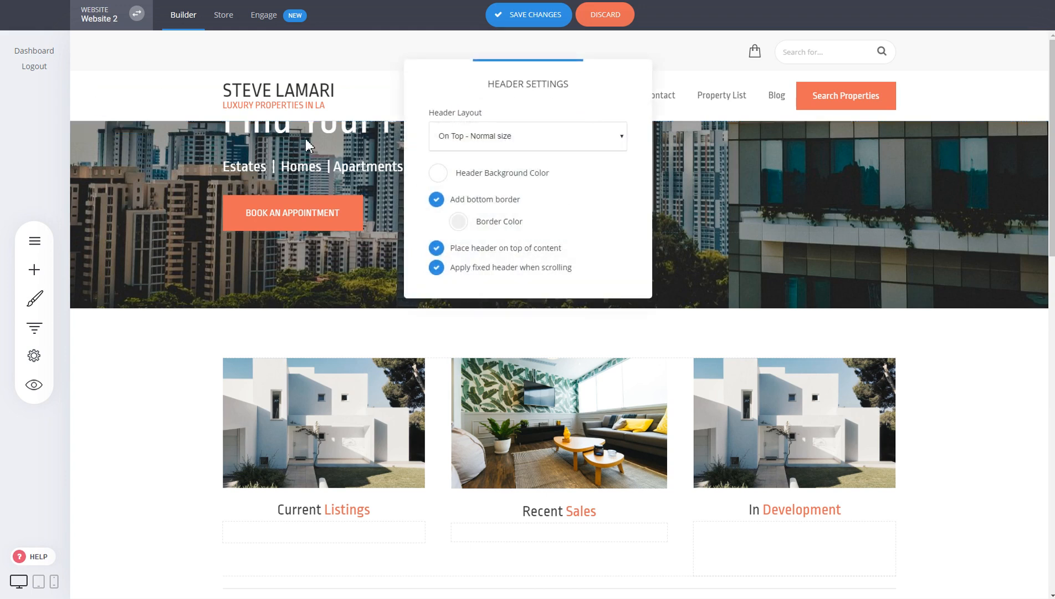
{"action": "left_click", "coordinate": [484, 257]}
{"action": "left_click", "coordinate": [816, 218]}
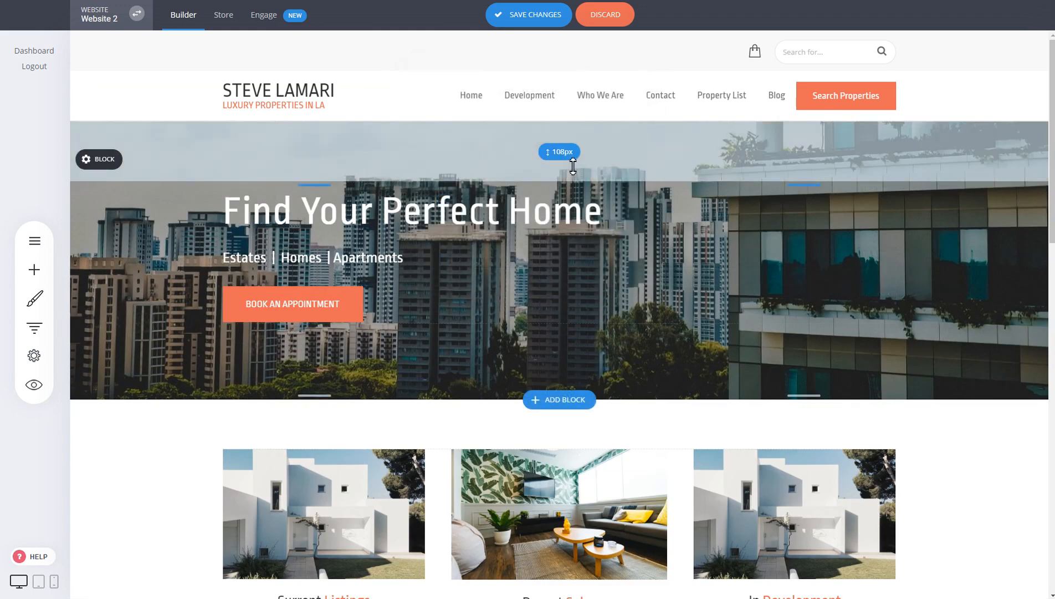
Step: Increase the hero block's top padding to about 287 px and place the header on top of the content
{"action": "left_click_drag", "start_coordinate": [572, 165], "coordinate": [577, 258]}
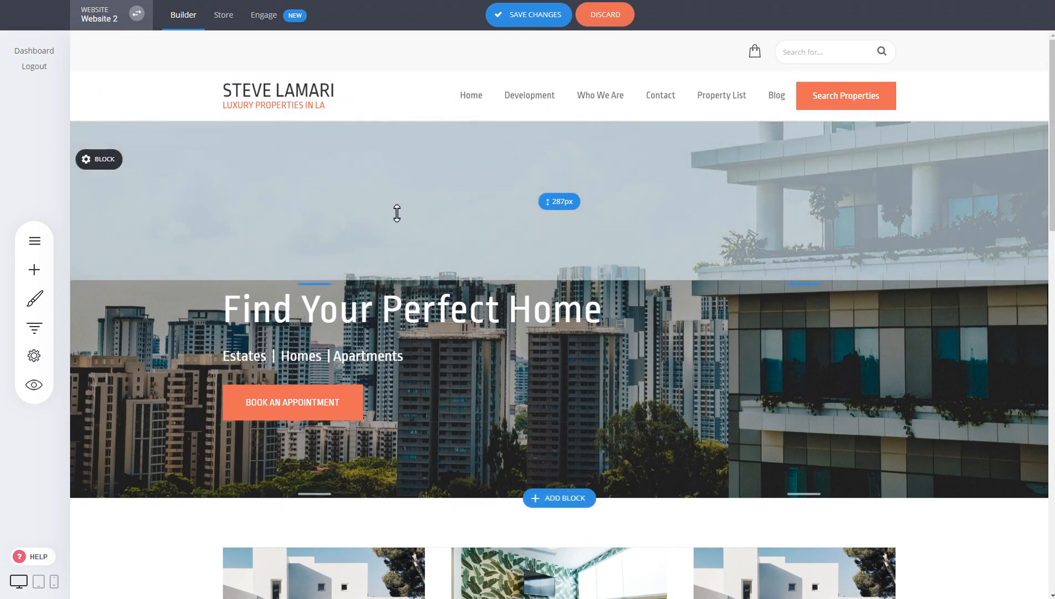
{"action": "left_click", "coordinate": [83, 97]}
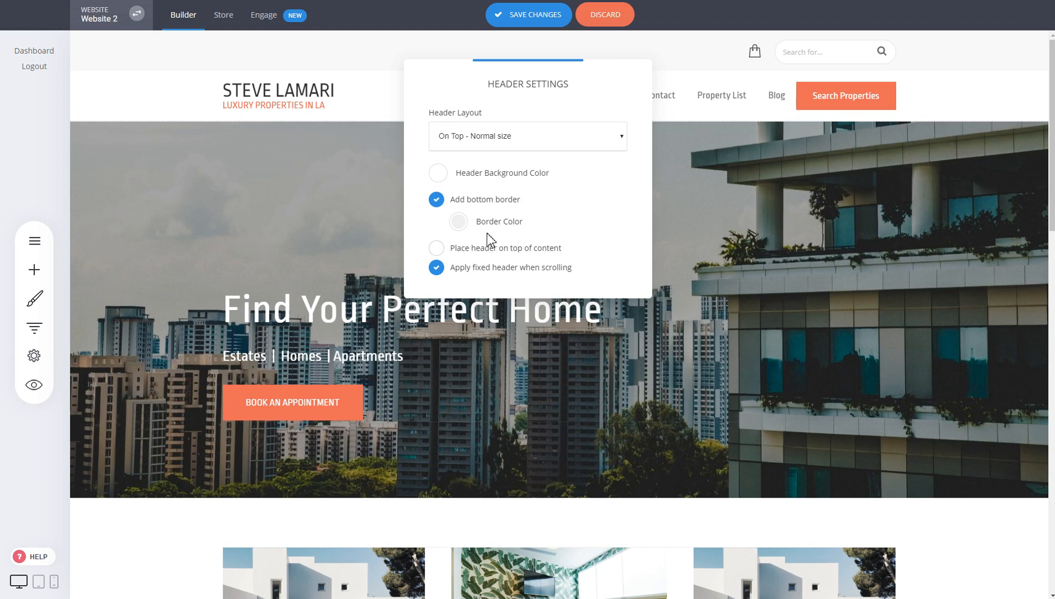
{"action": "left_click", "coordinate": [492, 251]}
{"action": "left_click", "coordinate": [297, 166]}
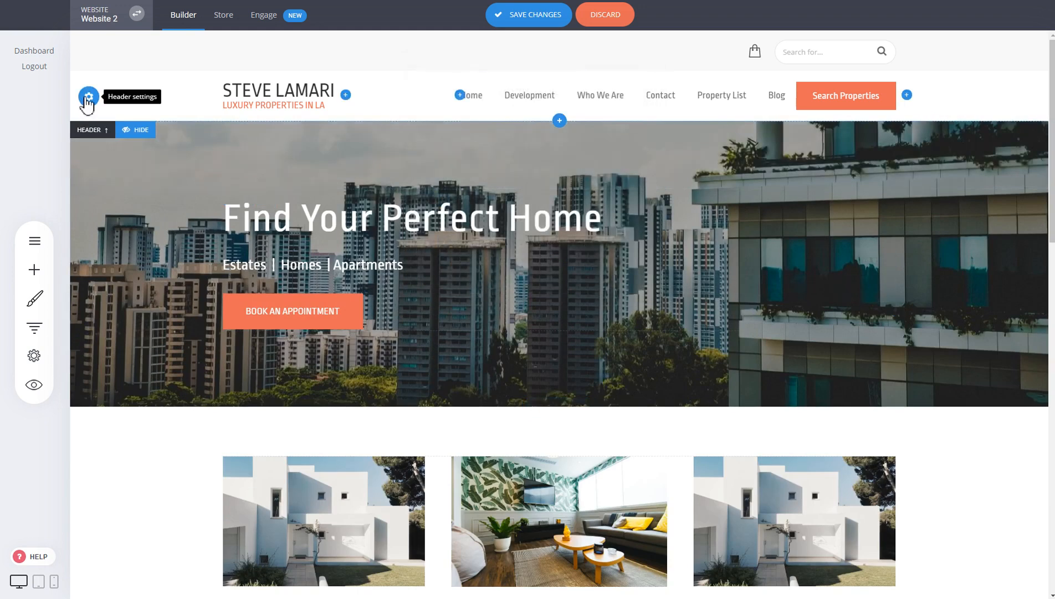
Step: Make the header background color fully transparent
{"action": "left_click", "coordinate": [88, 99]}
{"action": "left_click", "coordinate": [438, 172]}
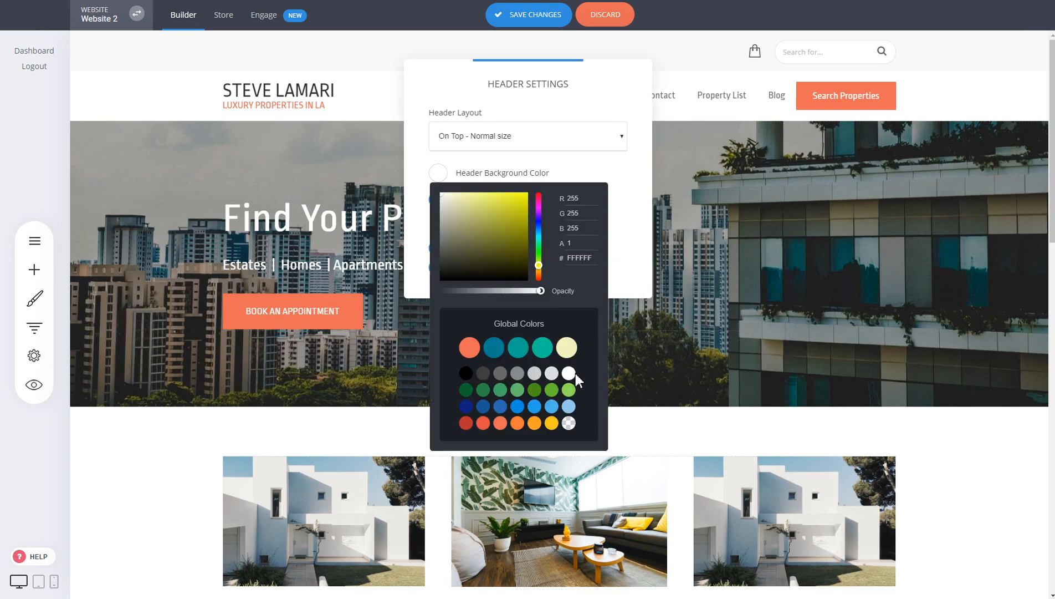
{"action": "left_click", "coordinate": [568, 423]}
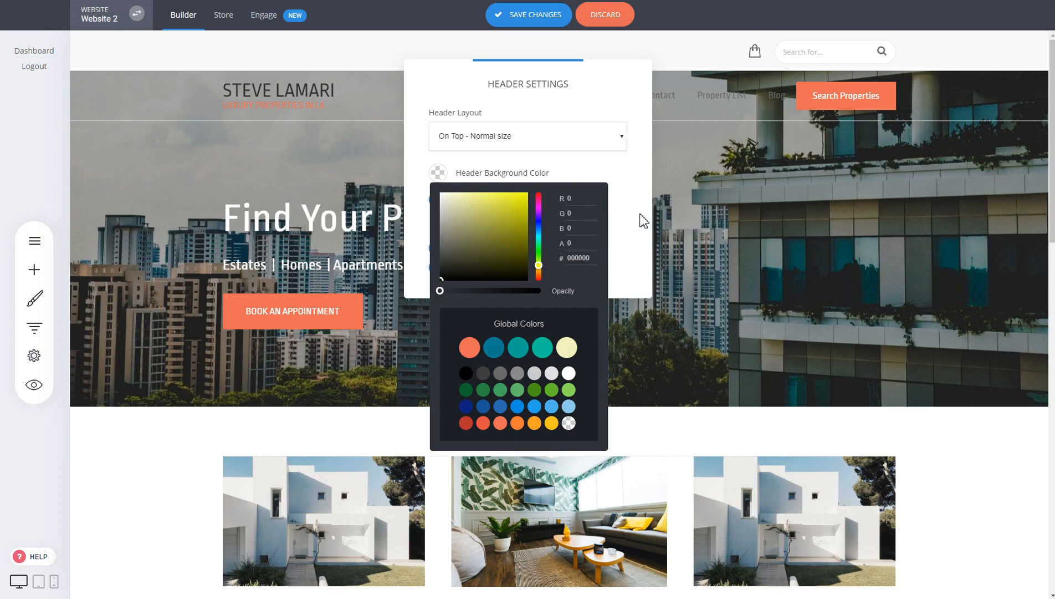
{"action": "left_click", "coordinate": [693, 177]}
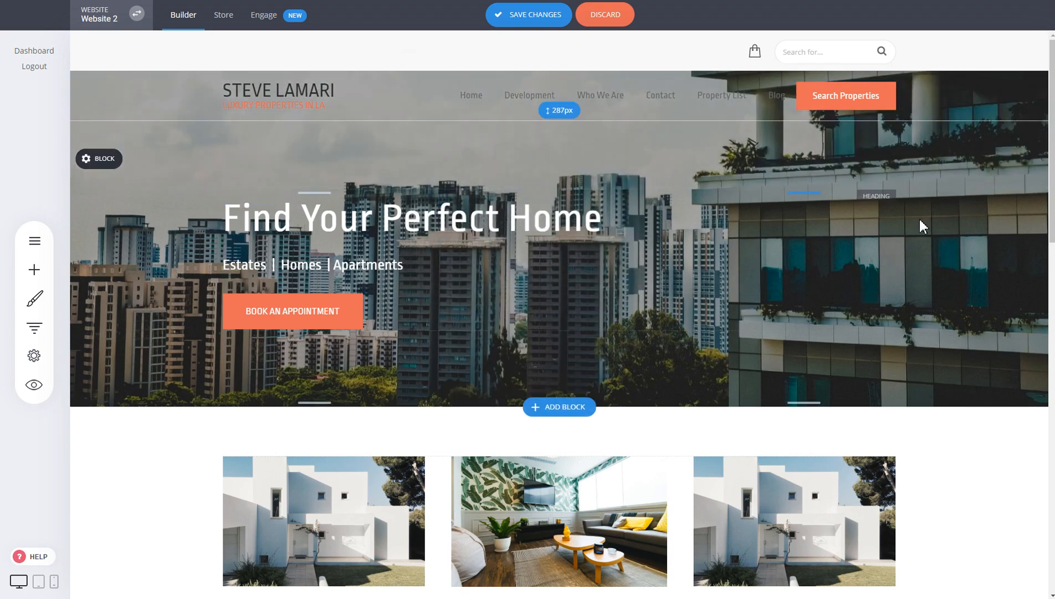
Step: Set the navigation menu's text color to white
{"action": "left_click", "coordinate": [511, 70]}
{"action": "left_click", "coordinate": [427, 191]}
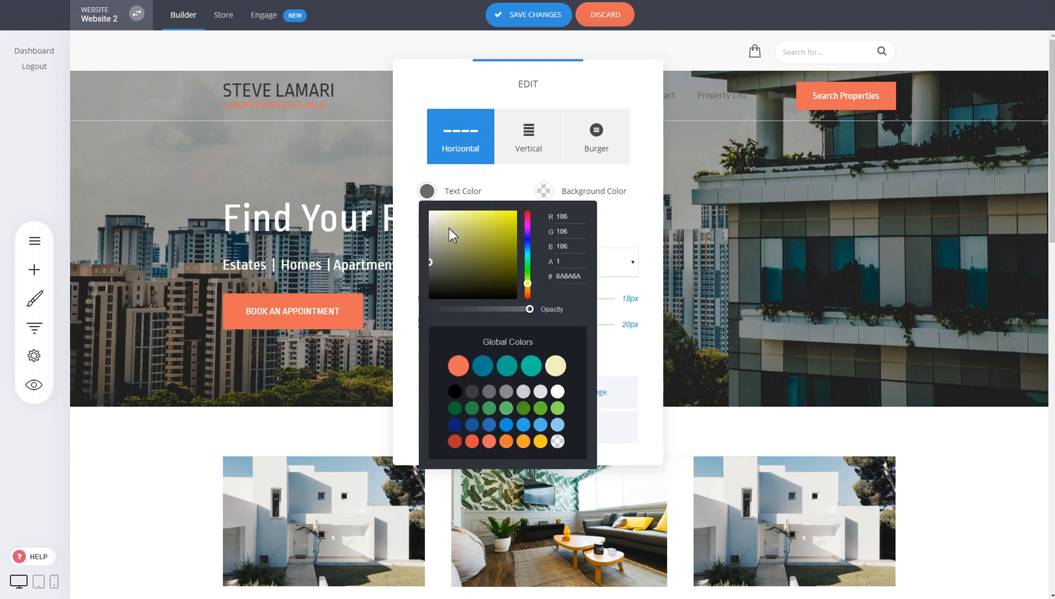
{"action": "left_click", "coordinate": [557, 391]}
{"action": "left_click", "coordinate": [667, 172]}
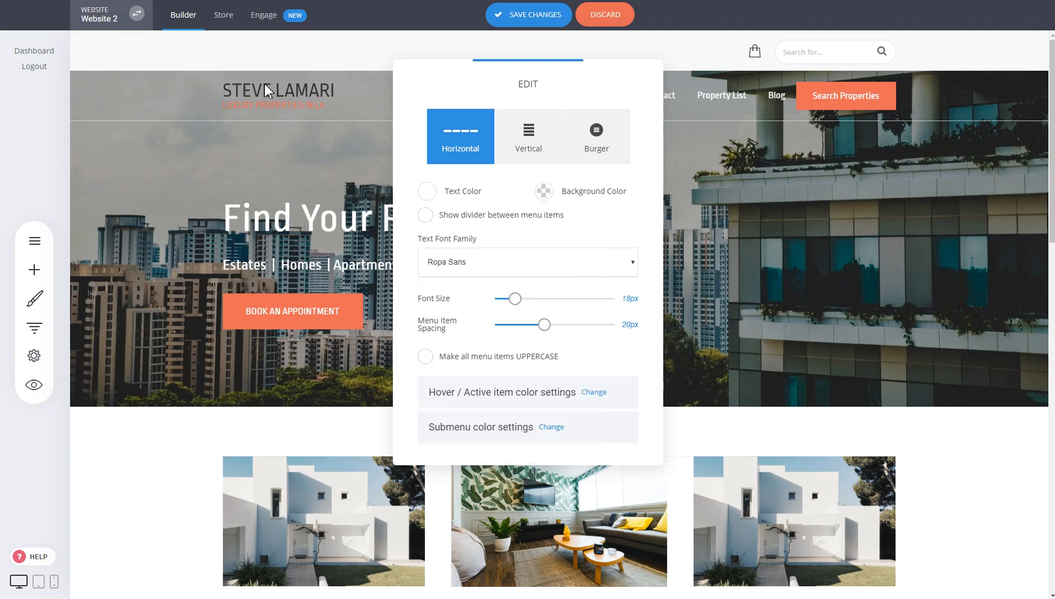
Step: Set the main name line of the header's text logo to white
{"action": "left_click", "coordinate": [266, 91]}
{"action": "left_click", "coordinate": [232, 70]}
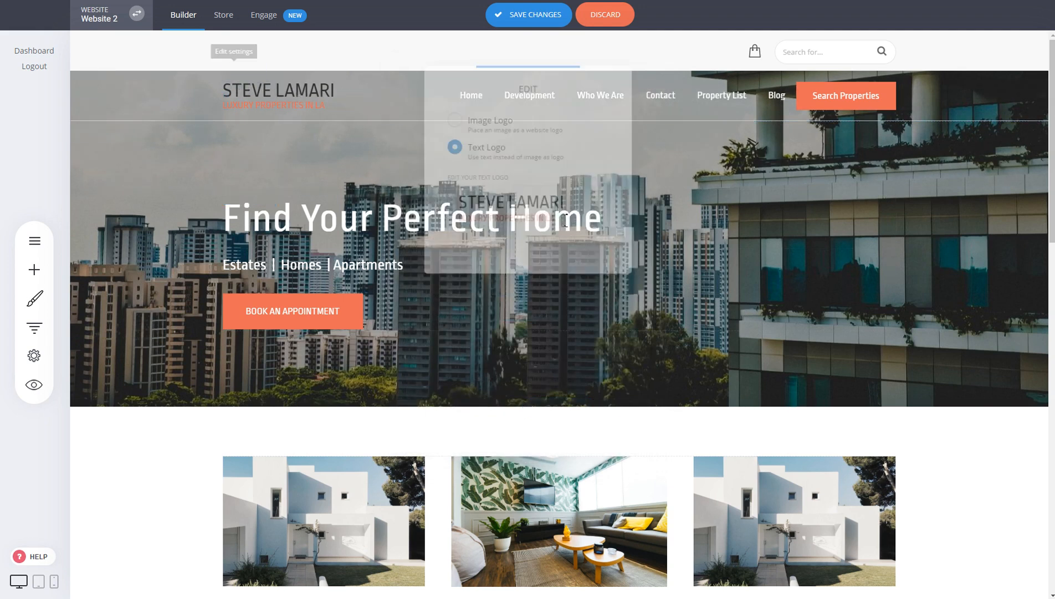
{"action": "left_click_drag", "start_coordinate": [567, 204], "coordinate": [454, 204]}
{"action": "left_click", "coordinate": [593, 170]}
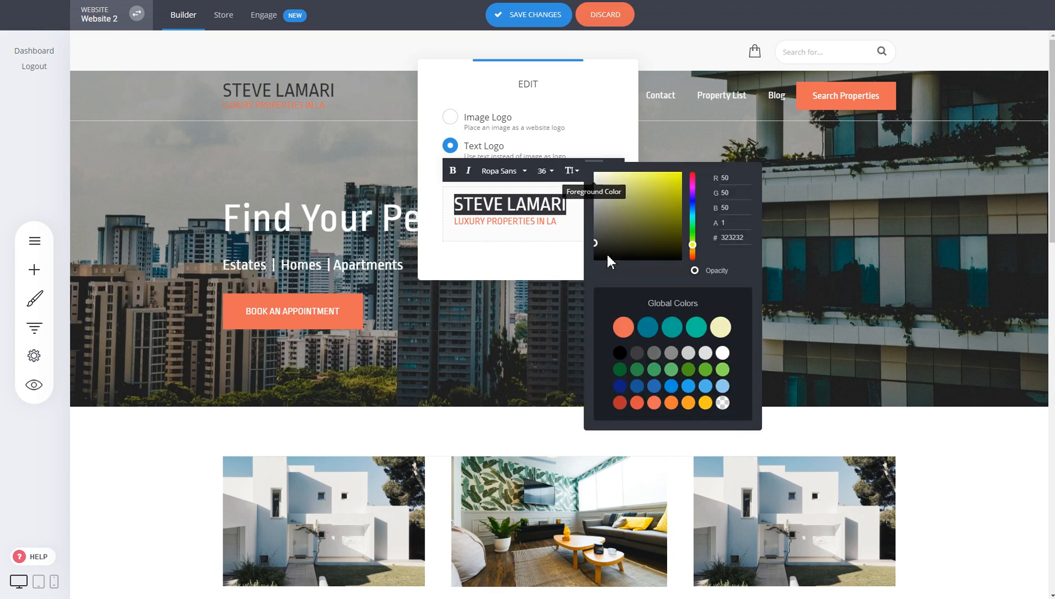
{"action": "left_click", "coordinate": [722, 352]}
{"action": "left_click", "coordinate": [884, 243]}
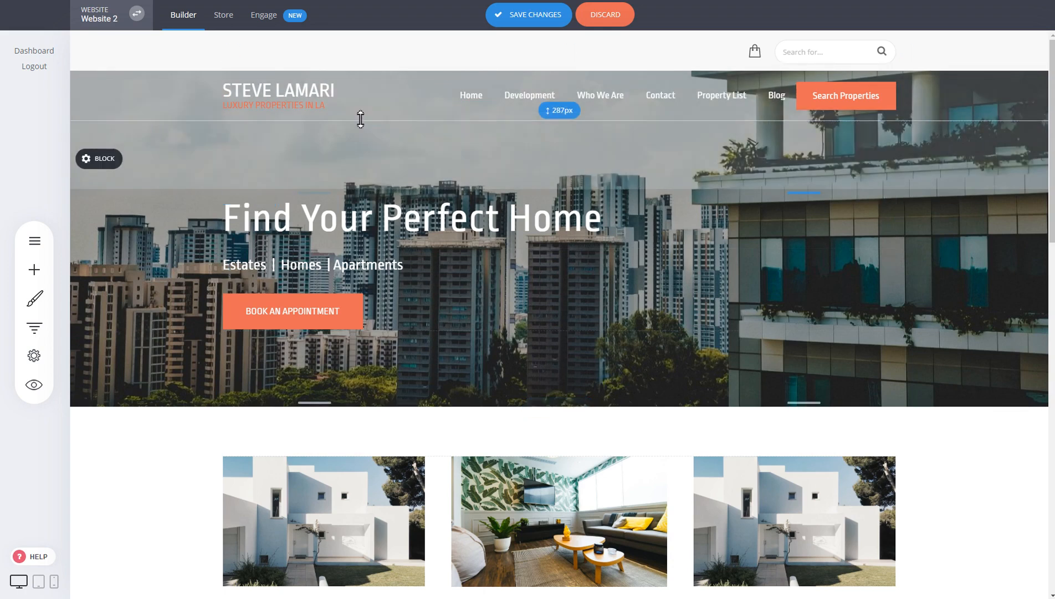
Step: Review the header settings and discard all unsaved overlay and color changes
{"action": "left_click", "coordinate": [91, 96]}
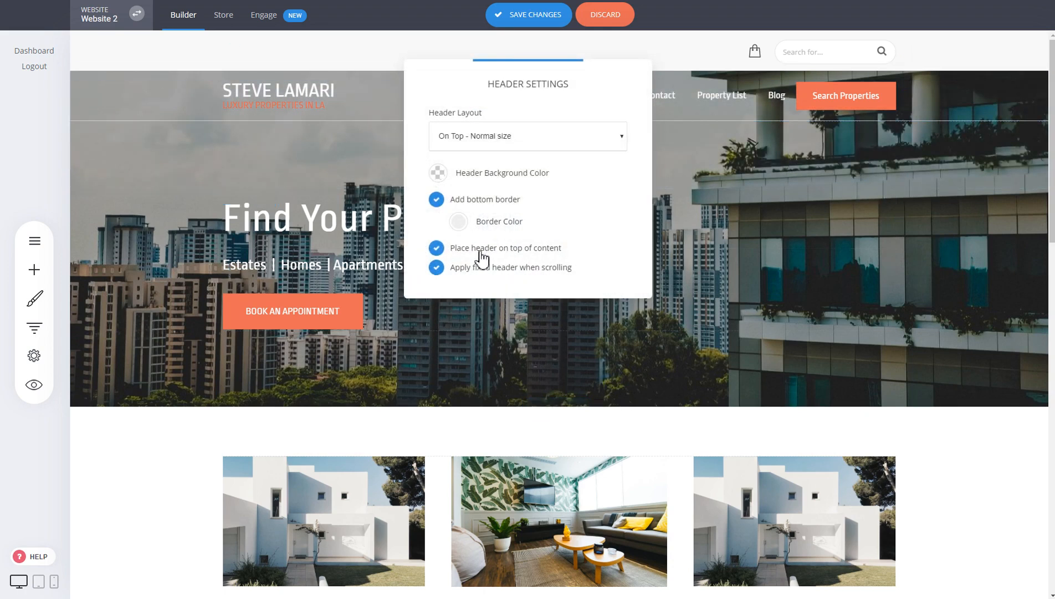
{"action": "left_click", "coordinate": [747, 167]}
{"action": "left_click", "coordinate": [608, 22]}
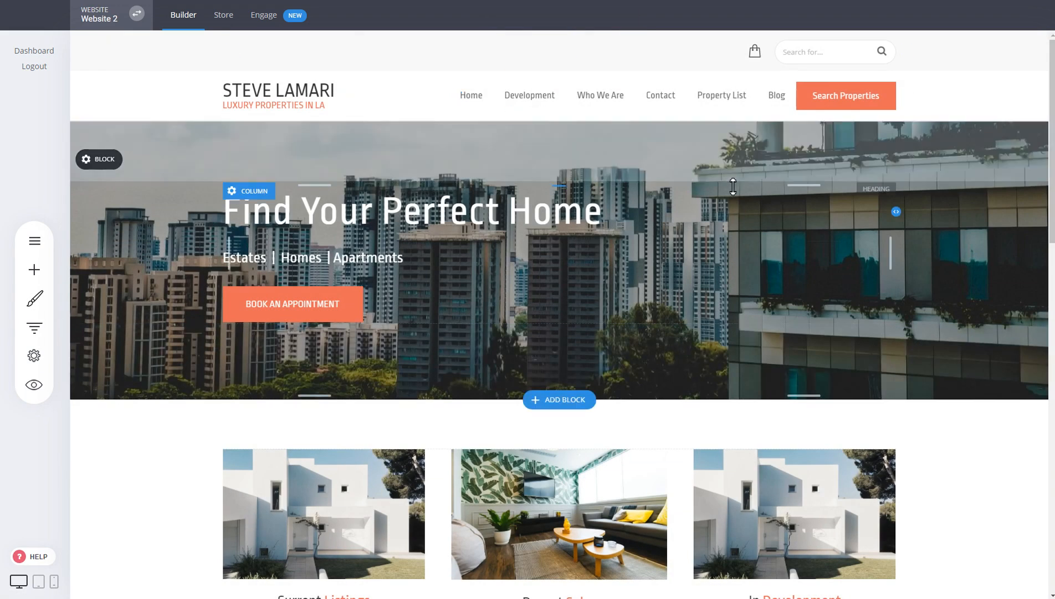
Step: Turn off the fixed header when scrolling in the header settings and save the changes
{"action": "scroll", "coordinate": [733, 186], "scroll_direction": "down", "scroll_amount": 10}
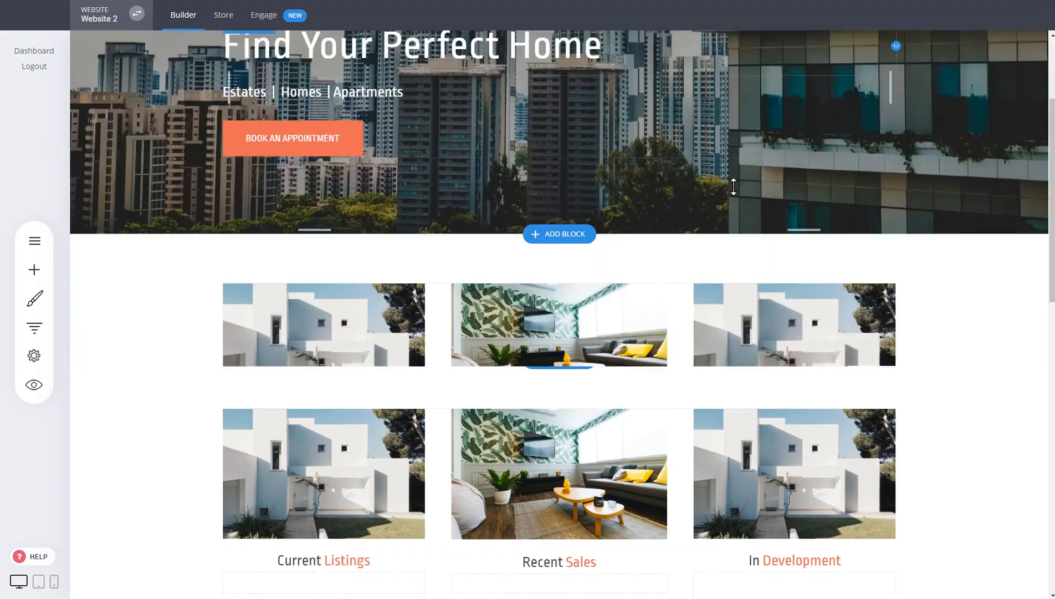
{"action": "scroll", "coordinate": [604, 78], "scroll_direction": "up", "scroll_amount": 6}
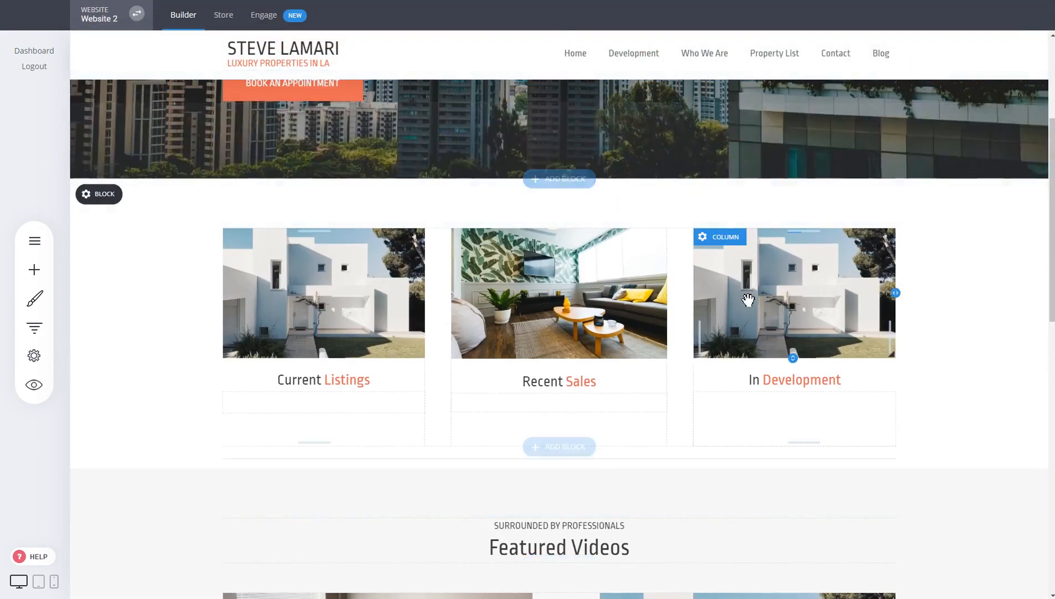
{"action": "scroll", "coordinate": [604, 78], "scroll_direction": "up", "scroll_amount": 5}
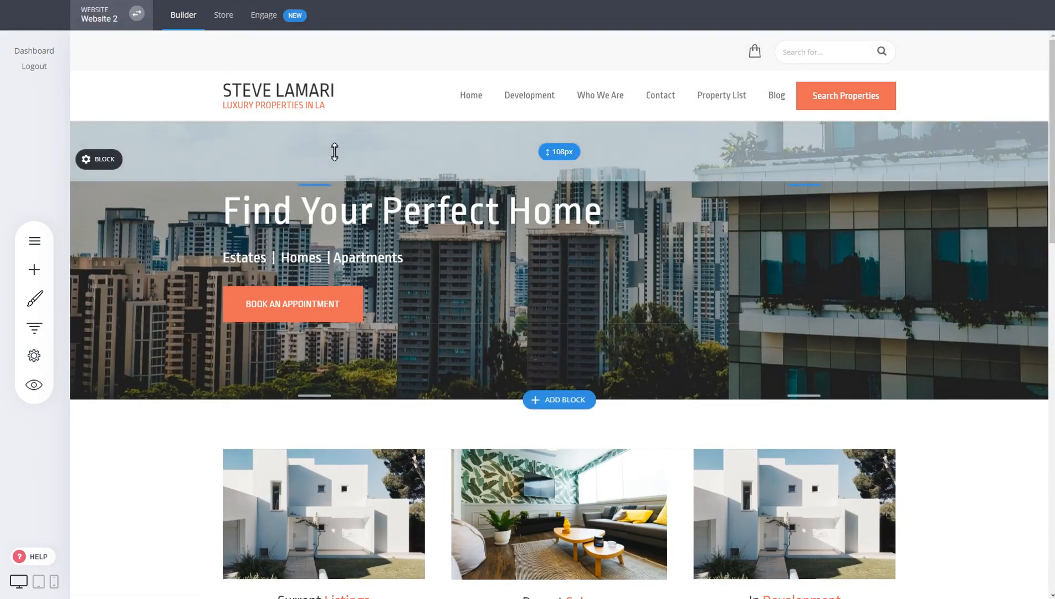
{"action": "left_click", "coordinate": [85, 98]}
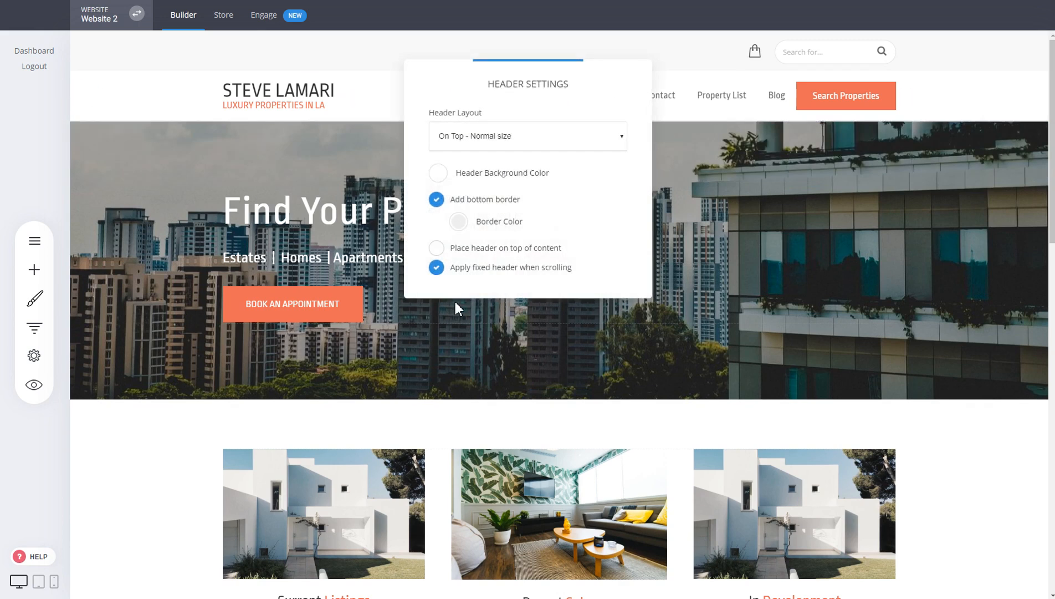
{"action": "left_click", "coordinate": [483, 268]}
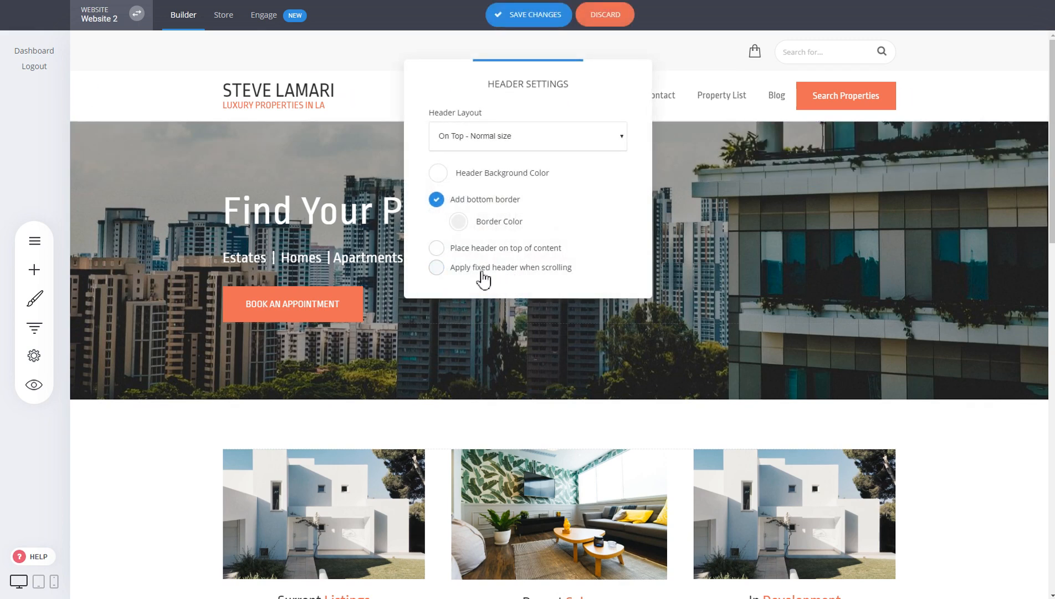
{"action": "left_click", "coordinate": [609, 22]}
{"action": "scroll", "coordinate": [584, 219], "scroll_direction": "down", "scroll_amount": 5}
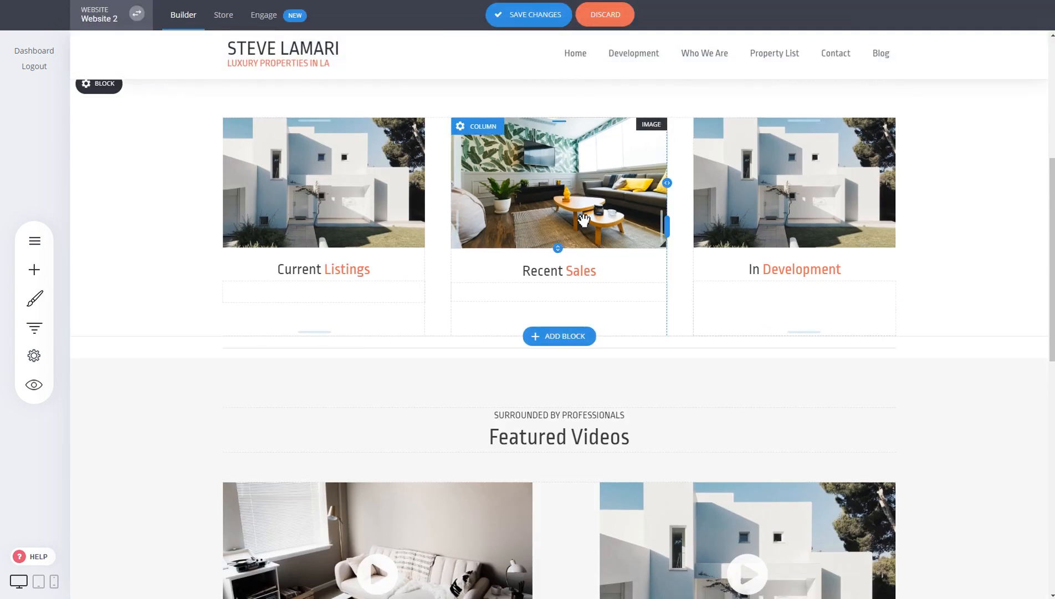
{"action": "scroll", "coordinate": [582, 224], "scroll_direction": "up", "scroll_amount": 5}
{"action": "left_click", "coordinate": [87, 98]}
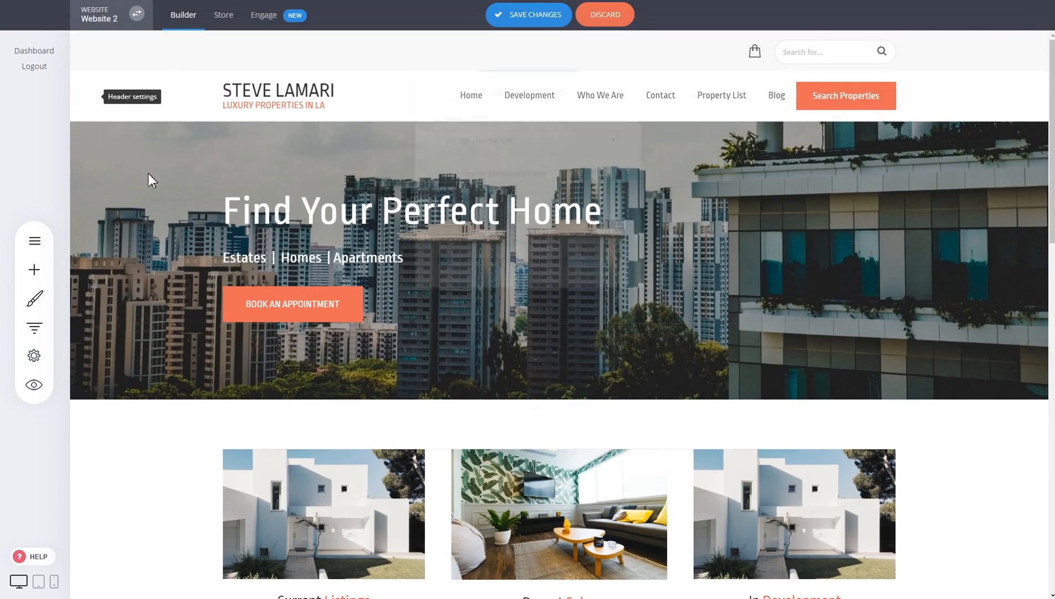
{"action": "left_click", "coordinate": [534, 12]}
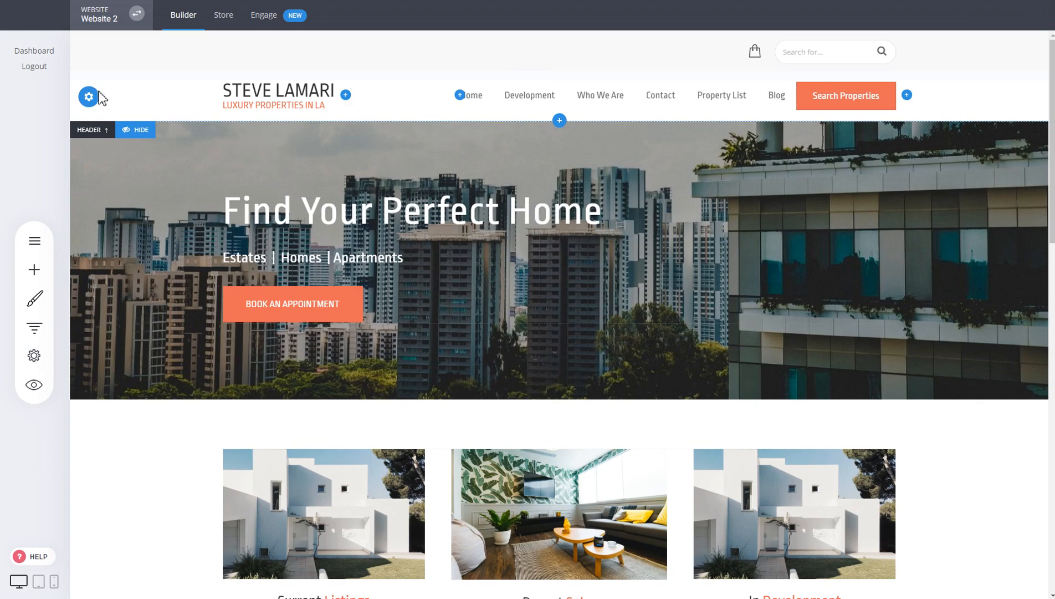
Step: Apply the fixed header when scrolling again in the header settings
{"action": "left_click", "coordinate": [98, 94]}
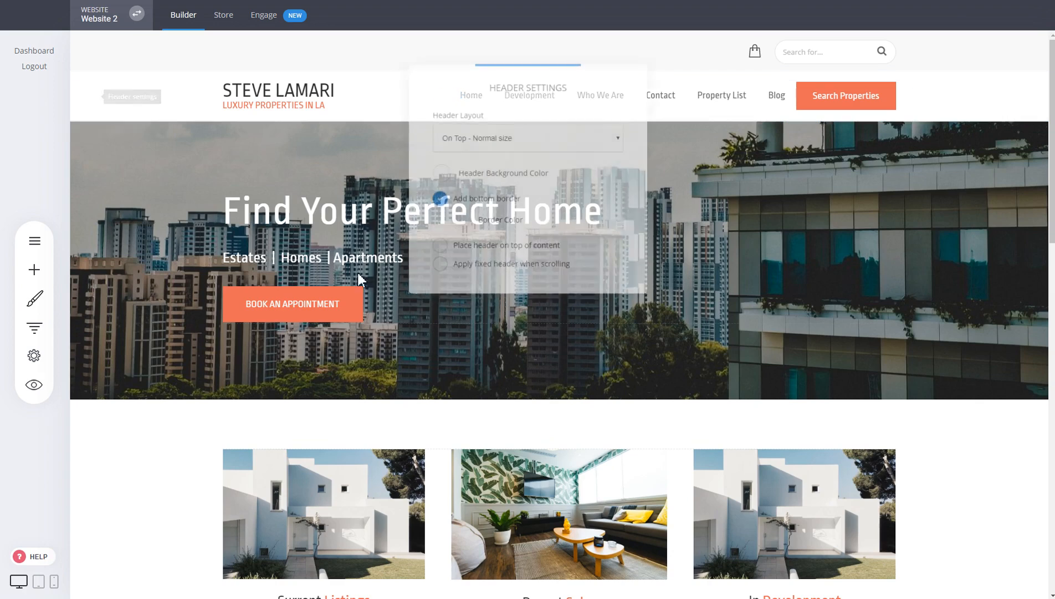
{"action": "left_click", "coordinate": [532, 270]}
{"action": "left_click", "coordinate": [734, 270]}
{"action": "scroll", "coordinate": [651, 233], "scroll_direction": "down", "scroll_amount": 5}
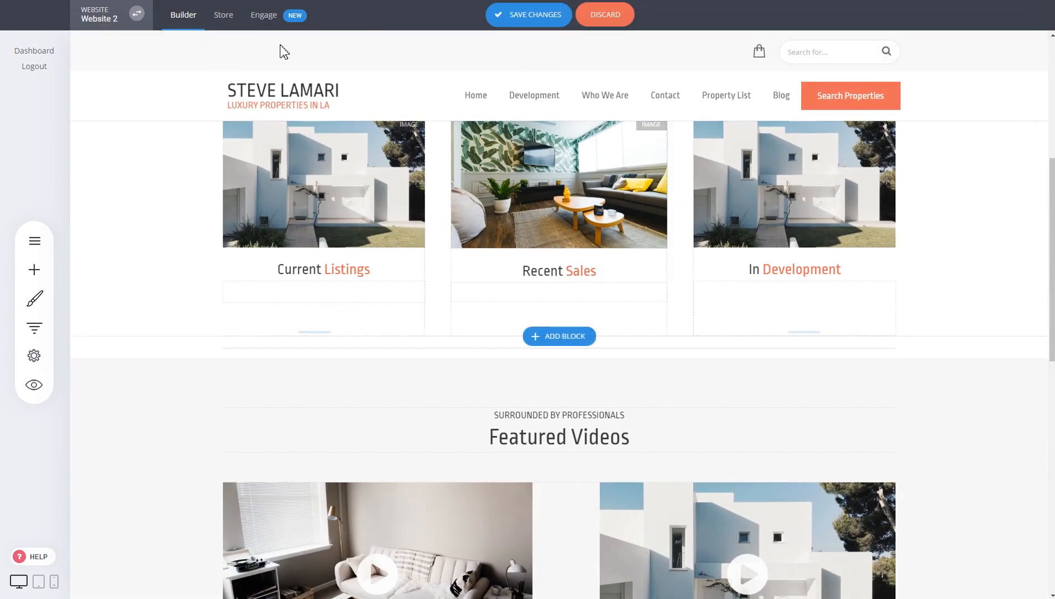
{"action": "scroll", "coordinate": [730, 193], "scroll_direction": "up", "scroll_amount": 5}
Step: Delete the fixed header's upper row containing the cart and search field
{"action": "scroll", "coordinate": [733, 193], "scroll_direction": "down", "scroll_amount": 5}
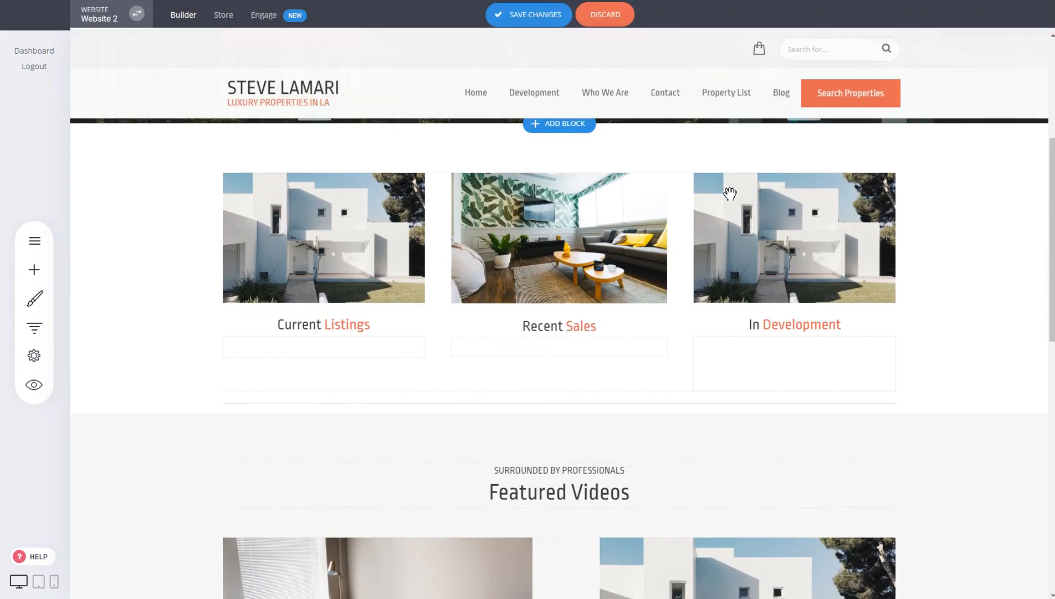
{"action": "scroll", "coordinate": [488, 171], "scroll_direction": "down", "scroll_amount": 5}
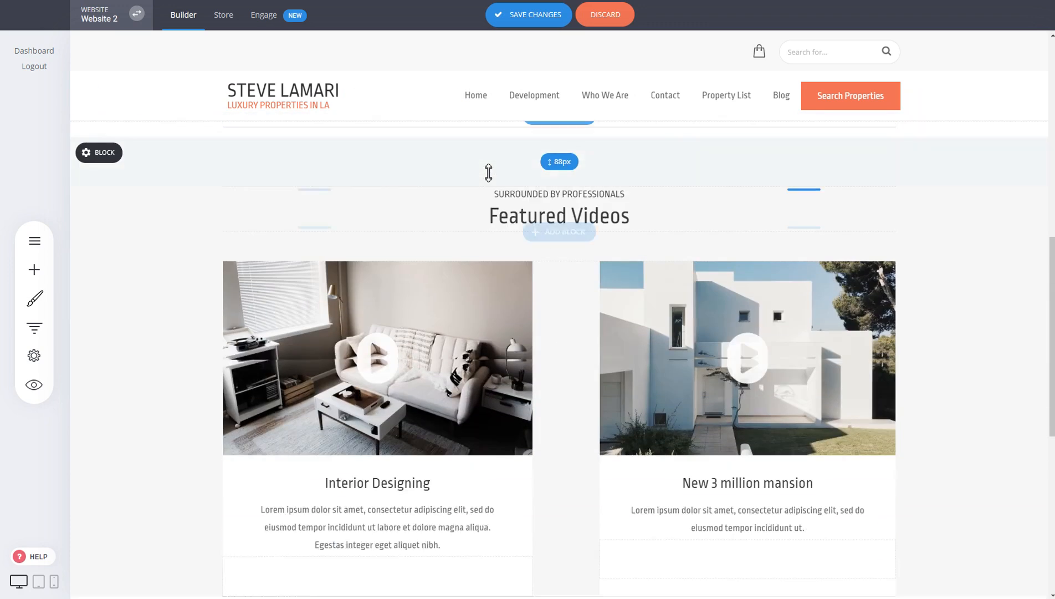
{"action": "scroll", "coordinate": [454, 202], "scroll_direction": "up", "scroll_amount": 5}
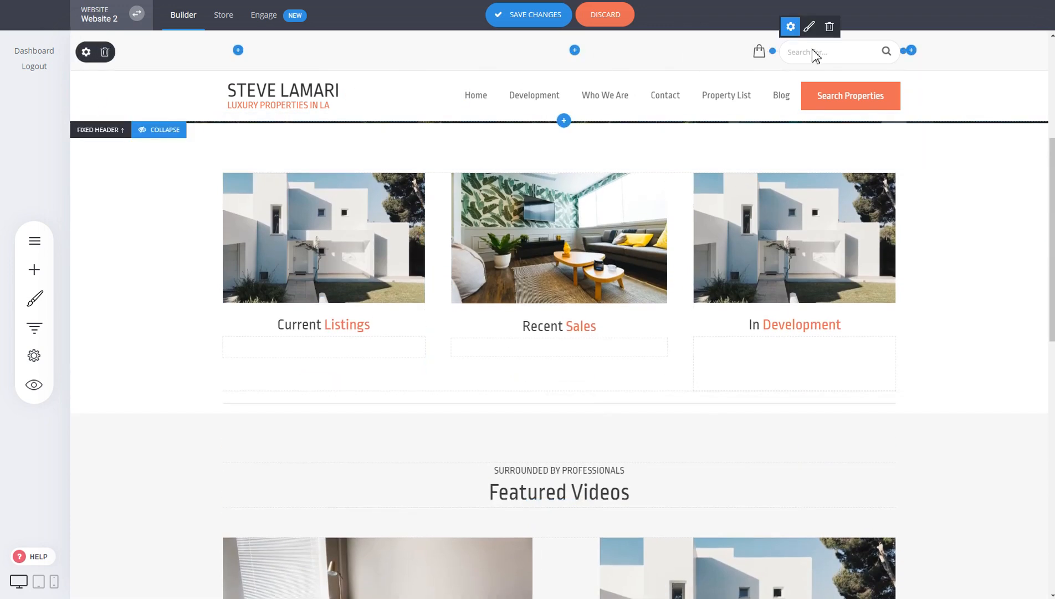
{"action": "left_click", "coordinate": [105, 53]}
{"action": "left_click", "coordinate": [553, 278]}
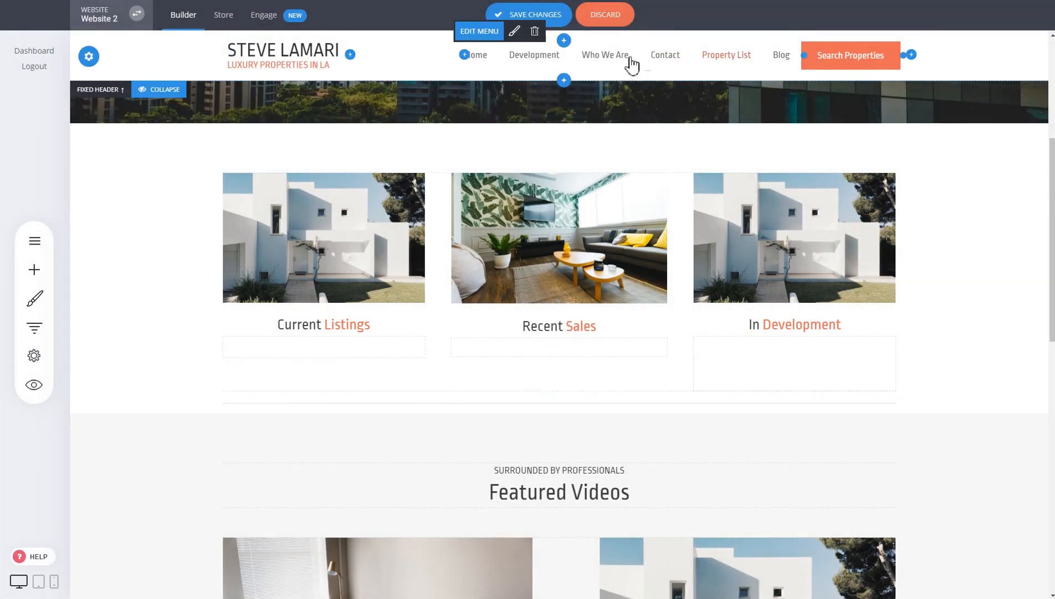
Step: Remove the Search Properties button from the fixed header
{"action": "scroll", "coordinate": [764, 227], "scroll_direction": "up", "scroll_amount": 5}
{"action": "scroll", "coordinate": [764, 227], "scroll_direction": "down", "scroll_amount": 3}
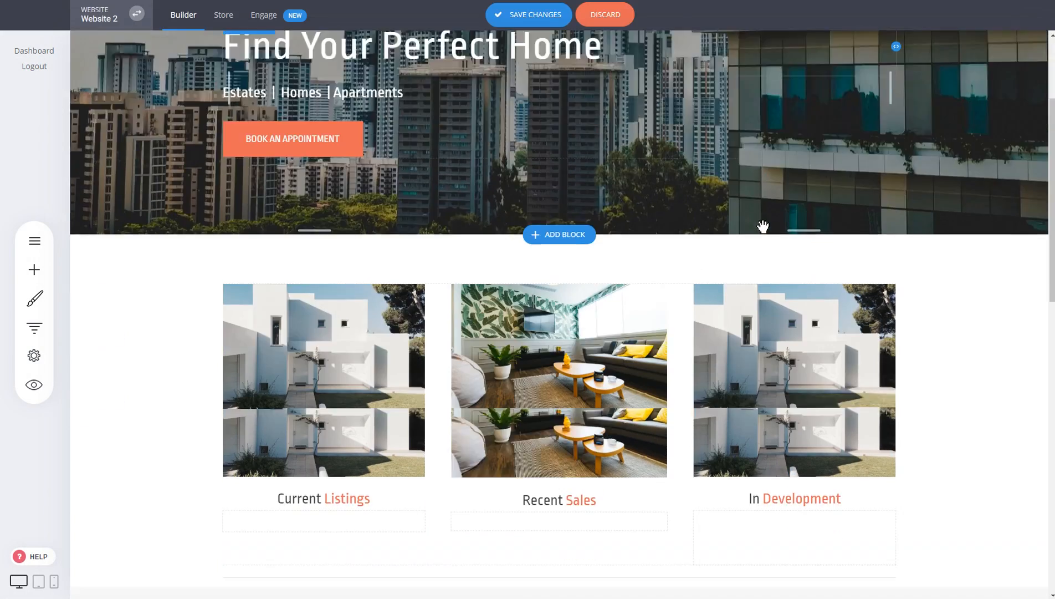
{"action": "scroll", "coordinate": [763, 228], "scroll_direction": "down", "scroll_amount": 3}
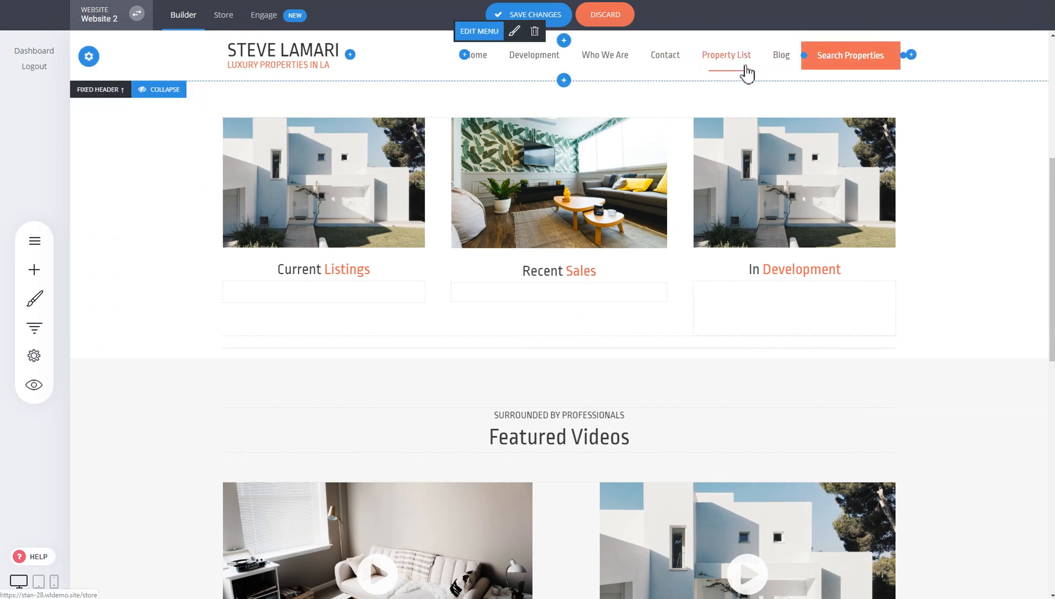
{"action": "scroll", "coordinate": [659, 169], "scroll_direction": "up", "scroll_amount": 5}
{"action": "scroll", "coordinate": [557, 147], "scroll_direction": "down", "scroll_amount": 4}
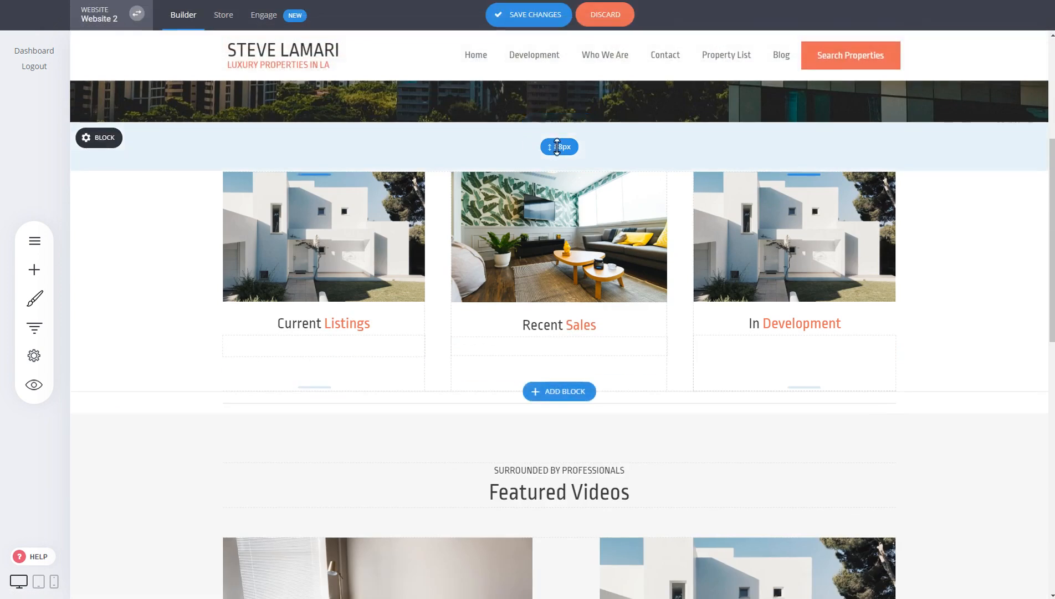
{"action": "scroll", "coordinate": [557, 147], "scroll_direction": "down", "scroll_amount": 1}
{"action": "left_click", "coordinate": [853, 31]}
{"action": "left_click", "coordinate": [585, 271]}
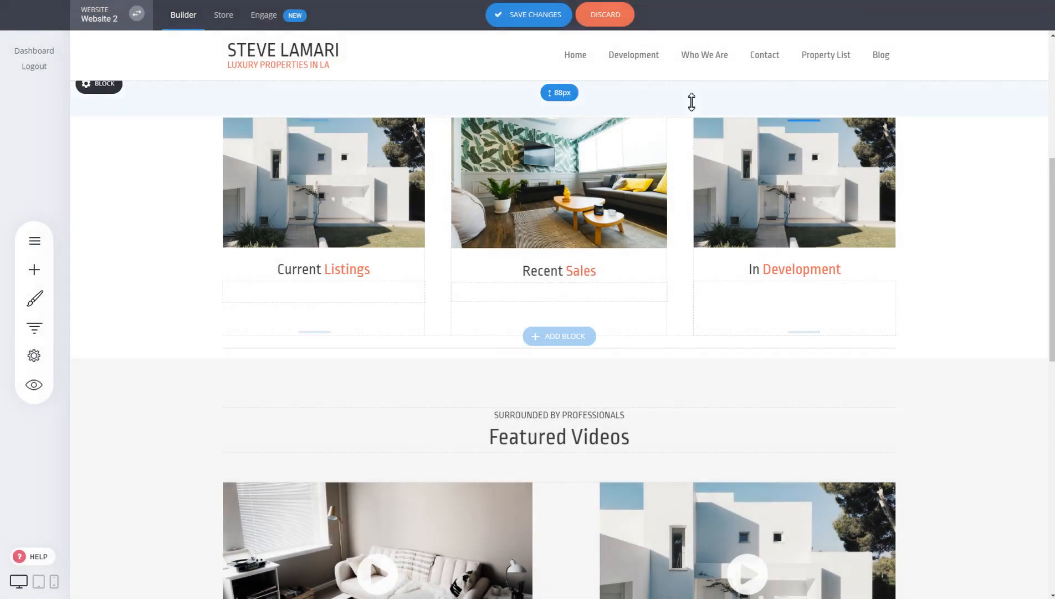
Step: Delete the Development item with its submenu from the fixed header's menu and save the changes
{"action": "left_click", "coordinate": [579, 31]}
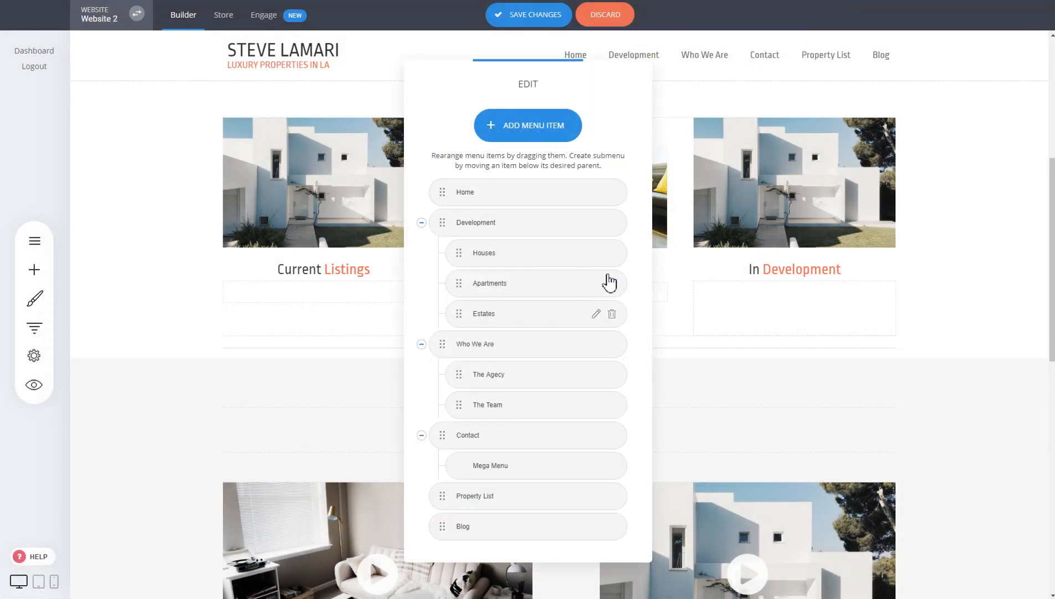
{"action": "left_click", "coordinate": [614, 224]}
{"action": "left_click", "coordinate": [578, 265]}
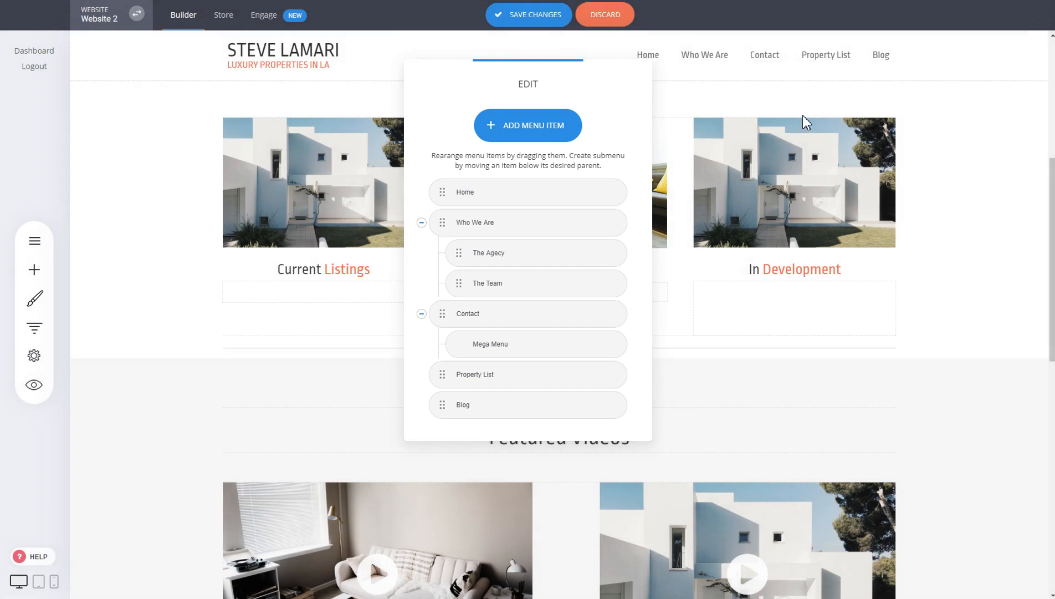
{"action": "left_click", "coordinate": [539, 20]}
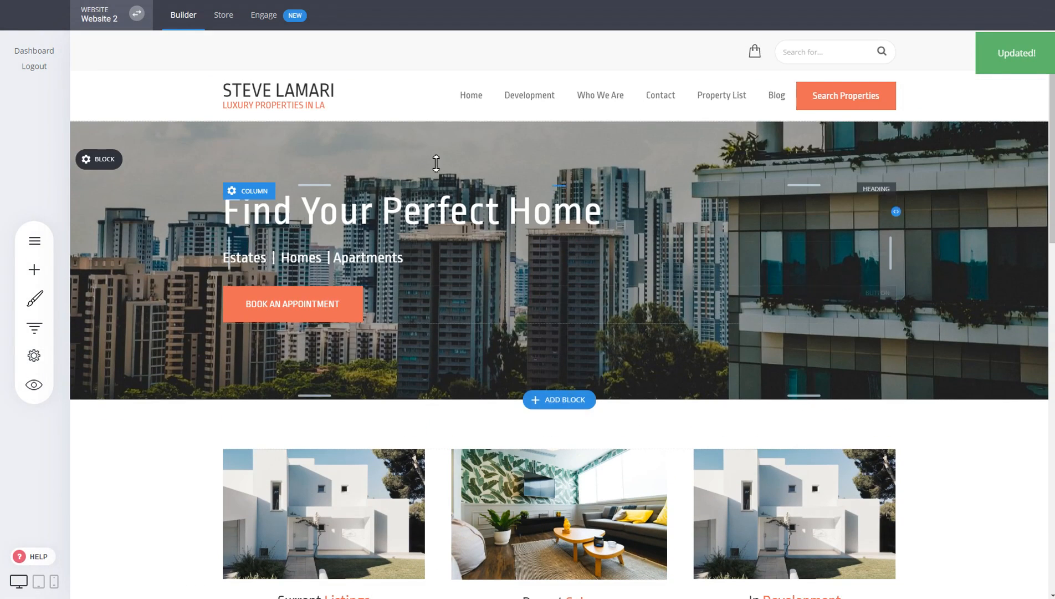
Step: Collapse the fixed header while editing and check the page down to the footer
{"action": "scroll", "coordinate": [747, 329], "scroll_direction": "down", "scroll_amount": 5}
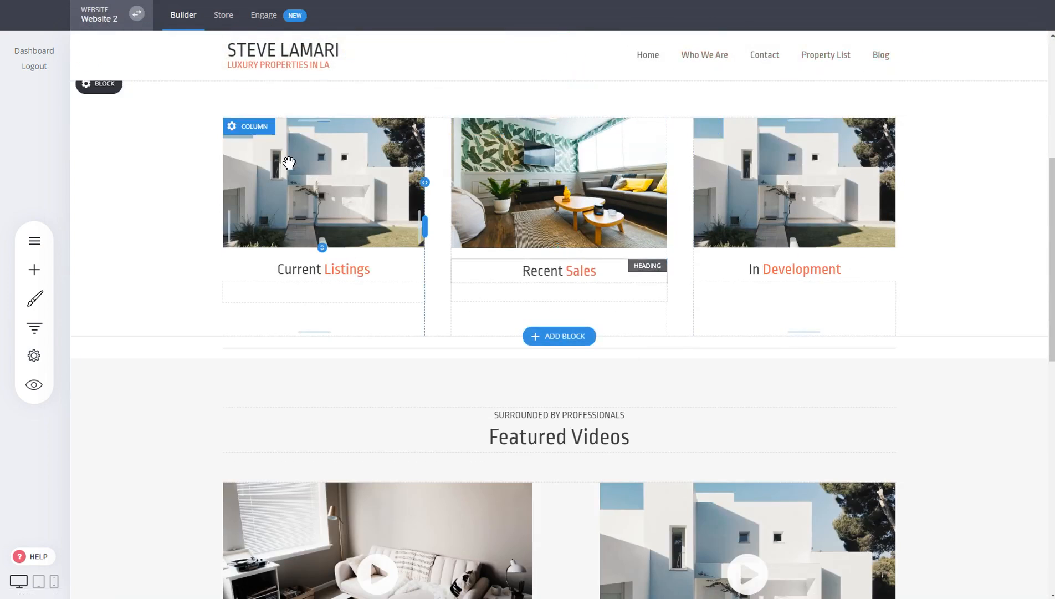
{"action": "scroll", "coordinate": [300, 155], "scroll_direction": "down", "scroll_amount": 5}
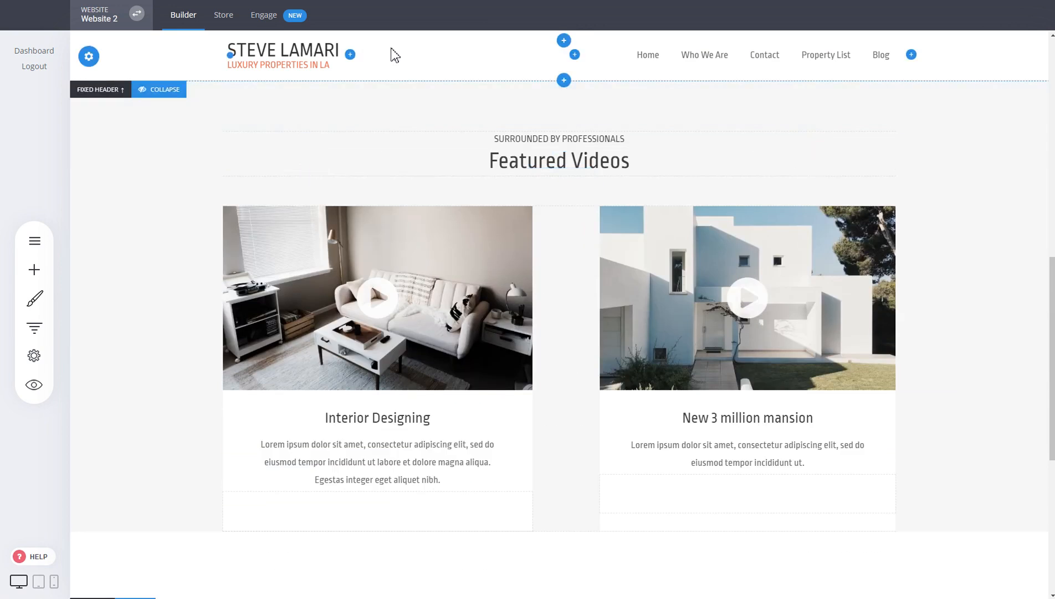
{"action": "scroll", "coordinate": [419, 172], "scroll_direction": "down", "scroll_amount": 6}
{"action": "scroll", "coordinate": [610, 266], "scroll_direction": "up", "scroll_amount": 7}
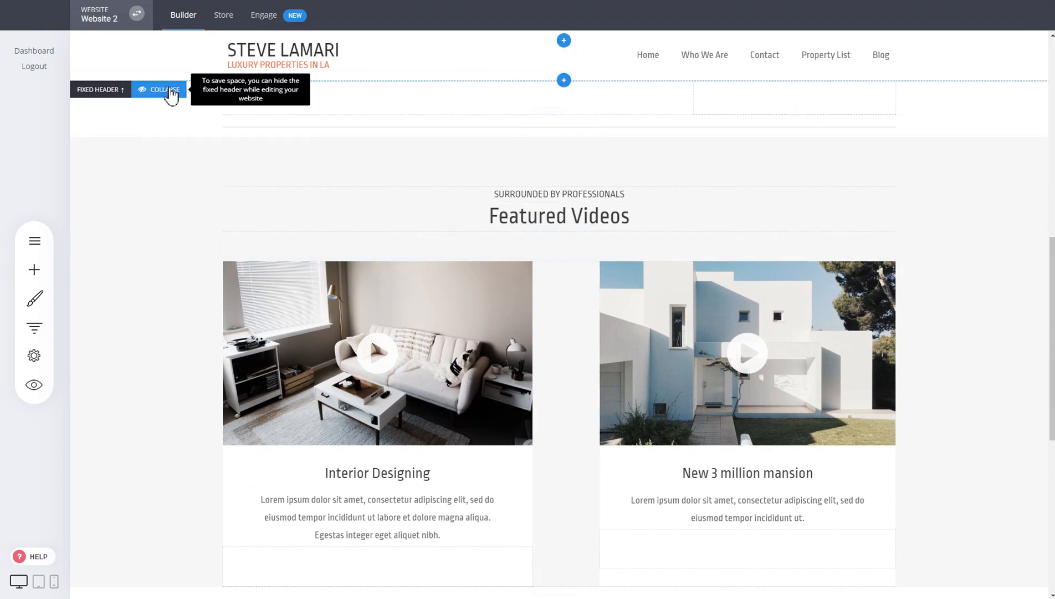
{"action": "left_click", "coordinate": [172, 96]}
{"action": "scroll", "coordinate": [266, 247], "scroll_direction": "up", "scroll_amount": 6}
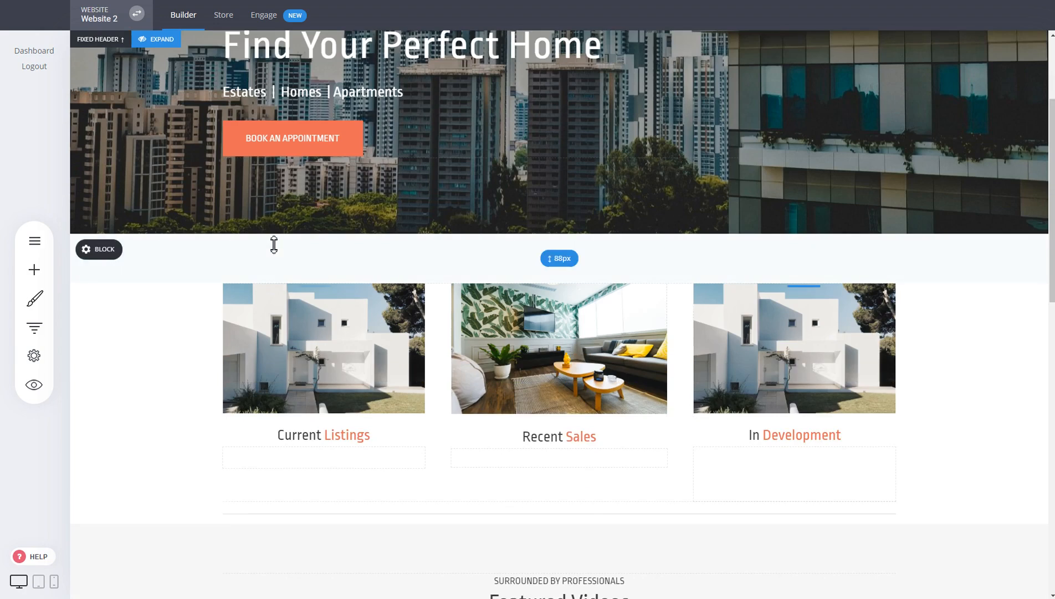
{"action": "scroll", "coordinate": [274, 244], "scroll_direction": "up", "scroll_amount": 3}
{"action": "scroll", "coordinate": [274, 244], "scroll_direction": "down", "scroll_amount": 15}
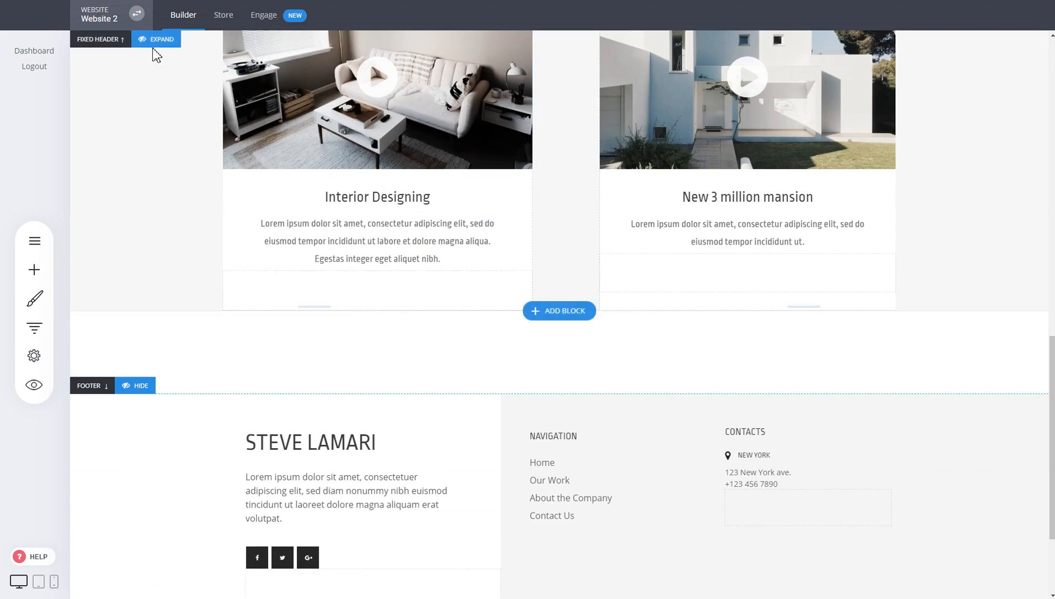
Step: Expand the collapsed fixed header in the editor again
{"action": "left_click", "coordinate": [157, 40]}
{"action": "scroll", "coordinate": [351, 271], "scroll_direction": "up", "scroll_amount": 8}
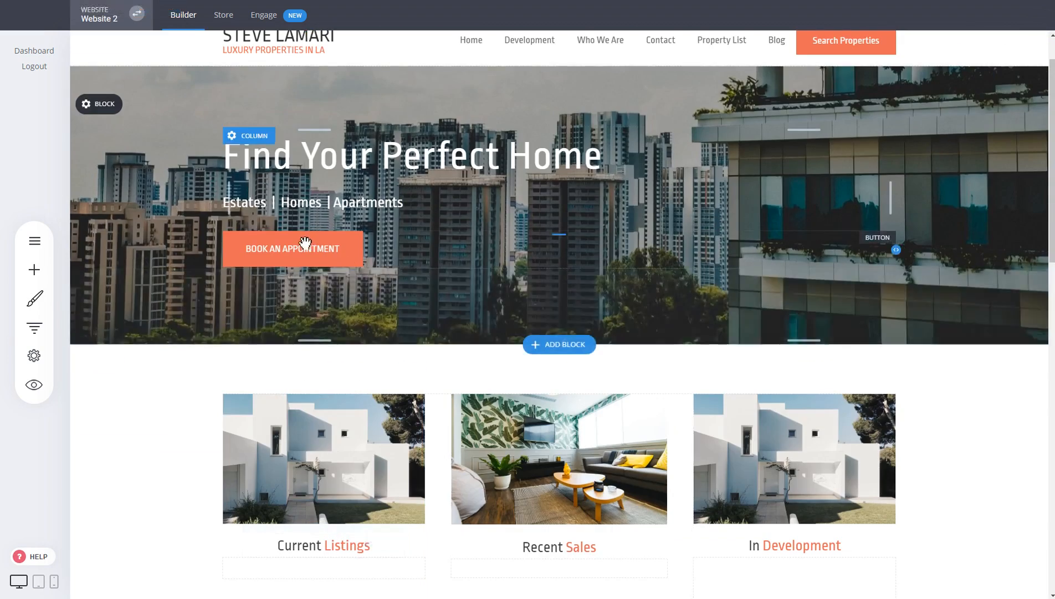
{"action": "scroll", "coordinate": [306, 243], "scroll_direction": "down", "scroll_amount": 6}
Step: Hide the main header in the editor
{"action": "scroll", "coordinate": [305, 233], "scroll_direction": "up", "scroll_amount": 7}
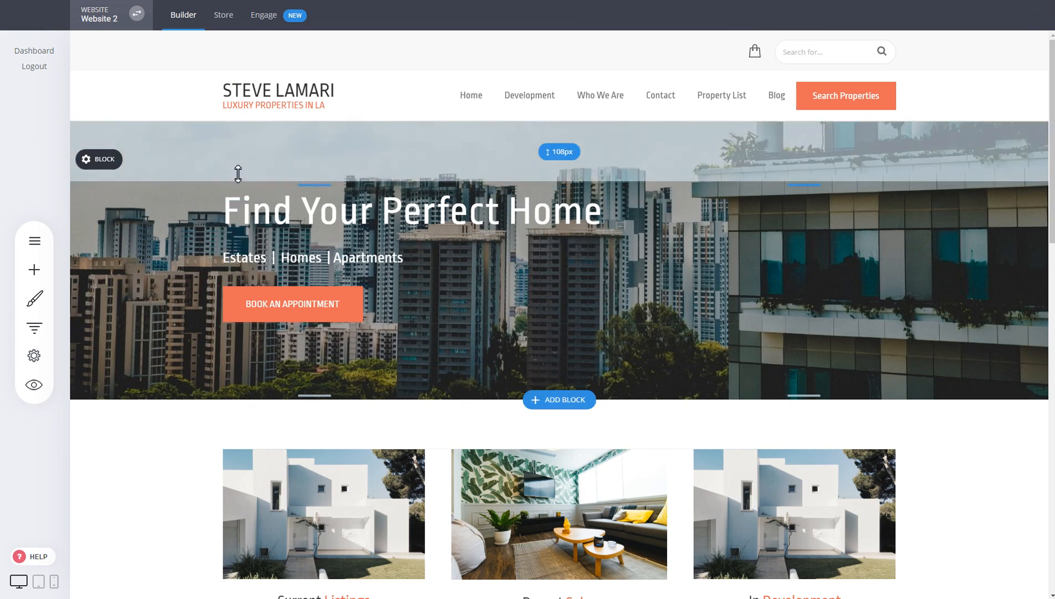
{"action": "mouse_move", "coordinate": [236, 74]}
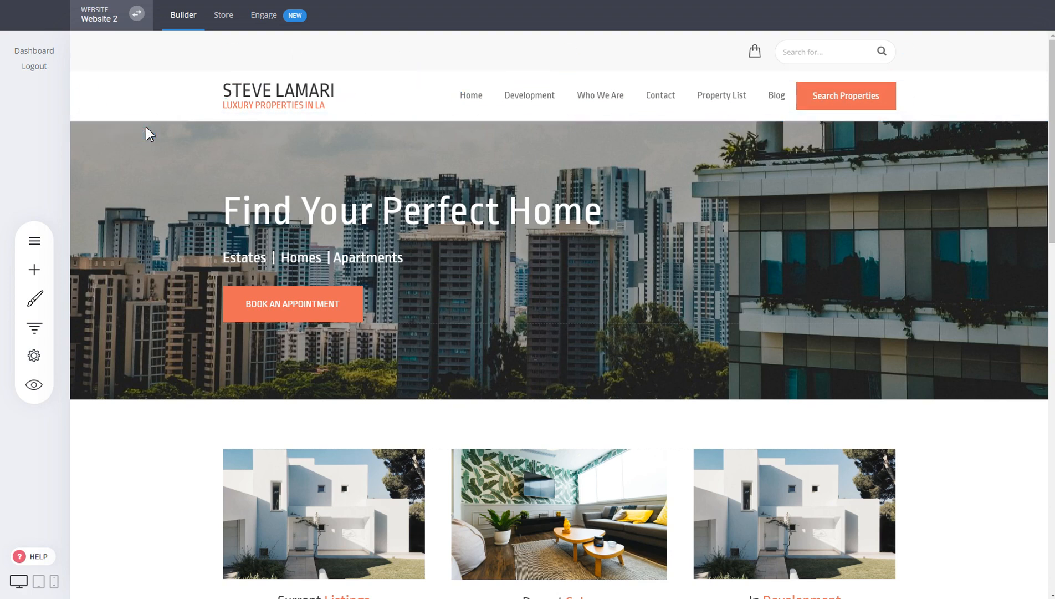
{"action": "left_click", "coordinate": [146, 127]}
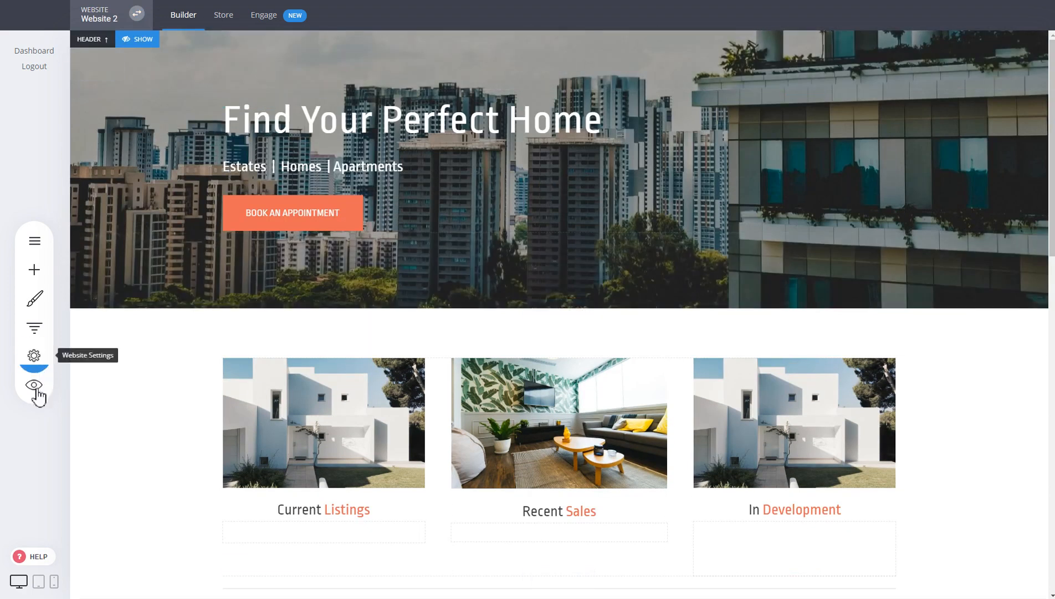
Step: Preview the page with its header hidden, and show the main header again in the editor
{"action": "left_click", "coordinate": [34, 384]}
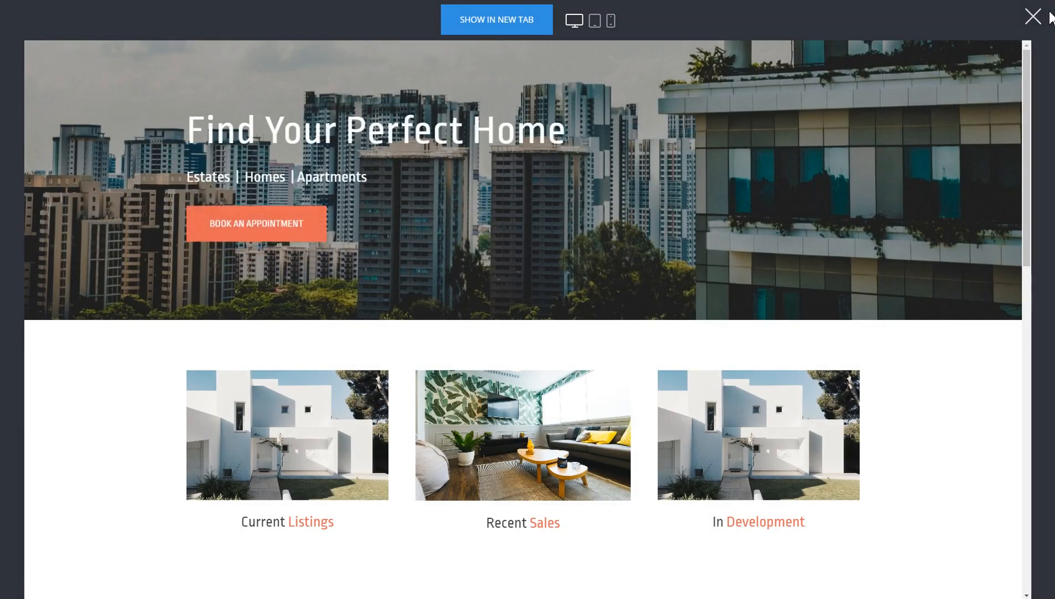
{"action": "left_click", "coordinate": [1036, 19]}
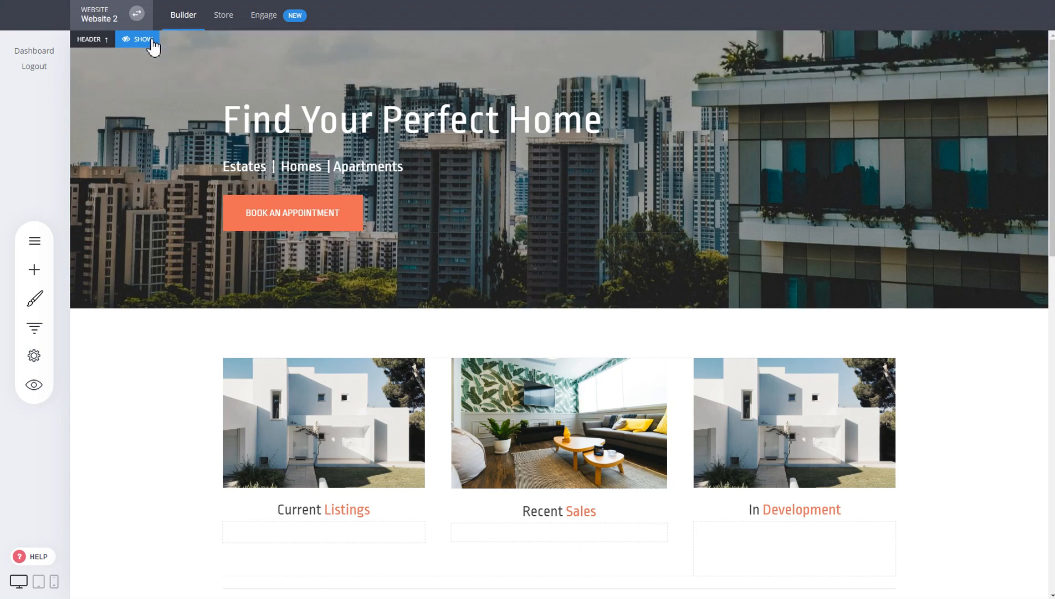
{"action": "left_click", "coordinate": [151, 40]}
Step: Hide the footer at the end of the page and show it again
{"action": "scroll", "coordinate": [738, 367], "scroll_direction": "down", "scroll_amount": 15}
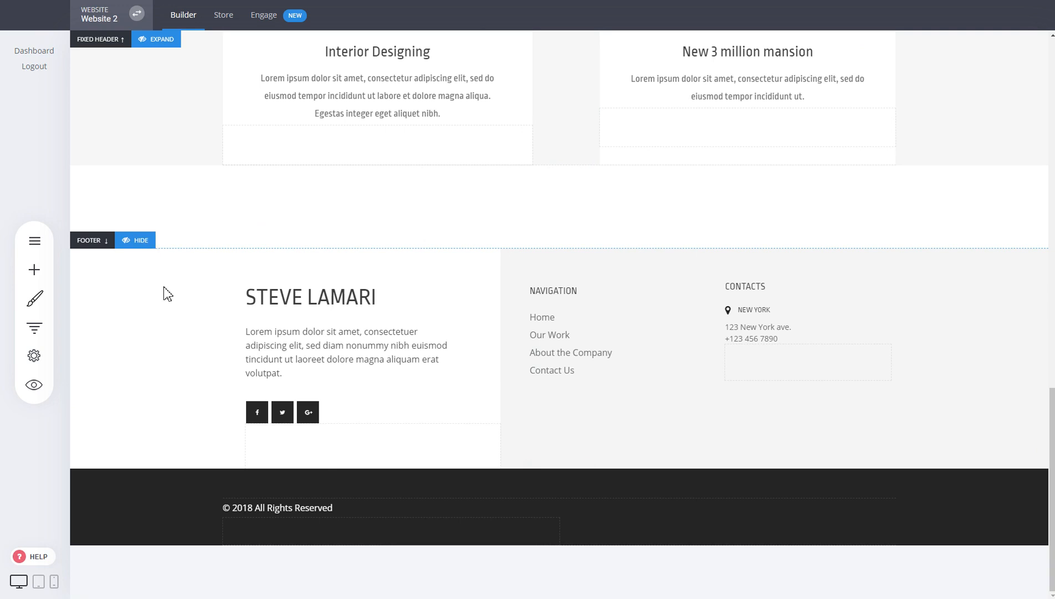
{"action": "left_click", "coordinate": [145, 245]}
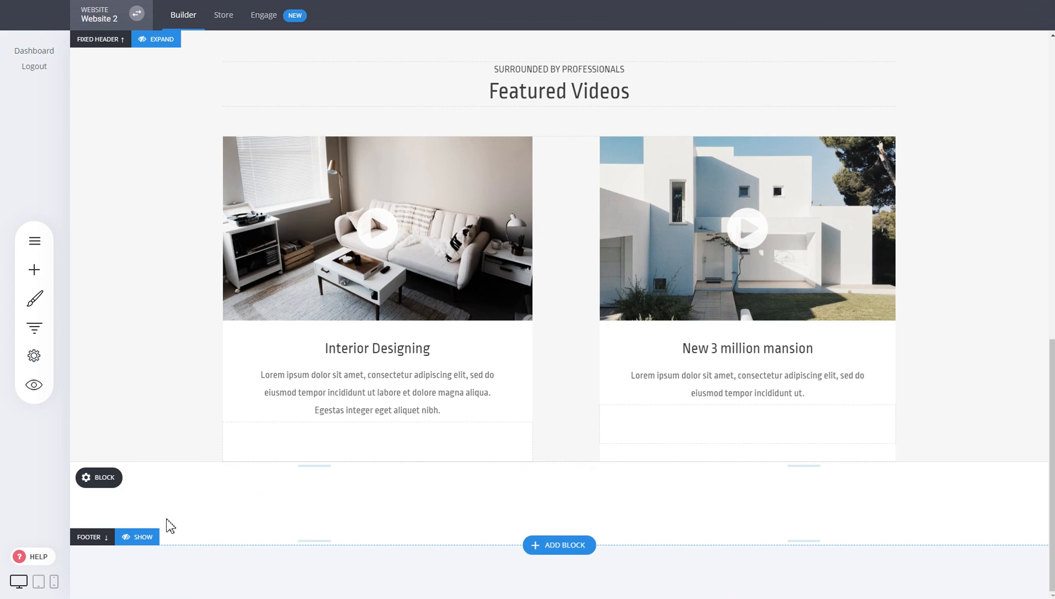
{"action": "left_click", "coordinate": [145, 537]}
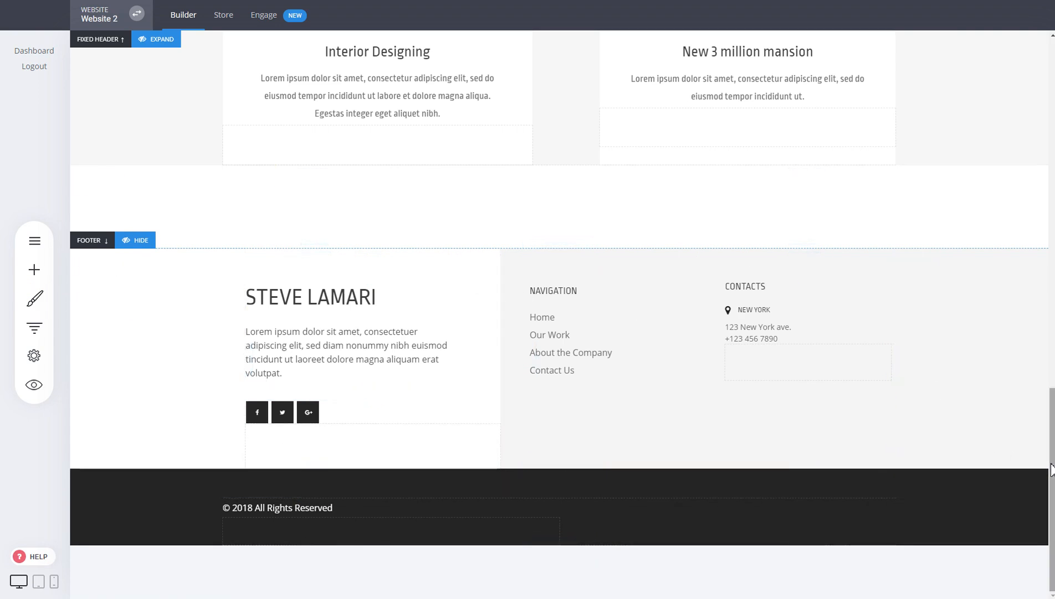
Step: Review the item and submenu structure of the main header's menu and close its editor without changes
{"action": "left_click_drag", "start_coordinate": [1051, 464], "coordinate": [1052, 104]}
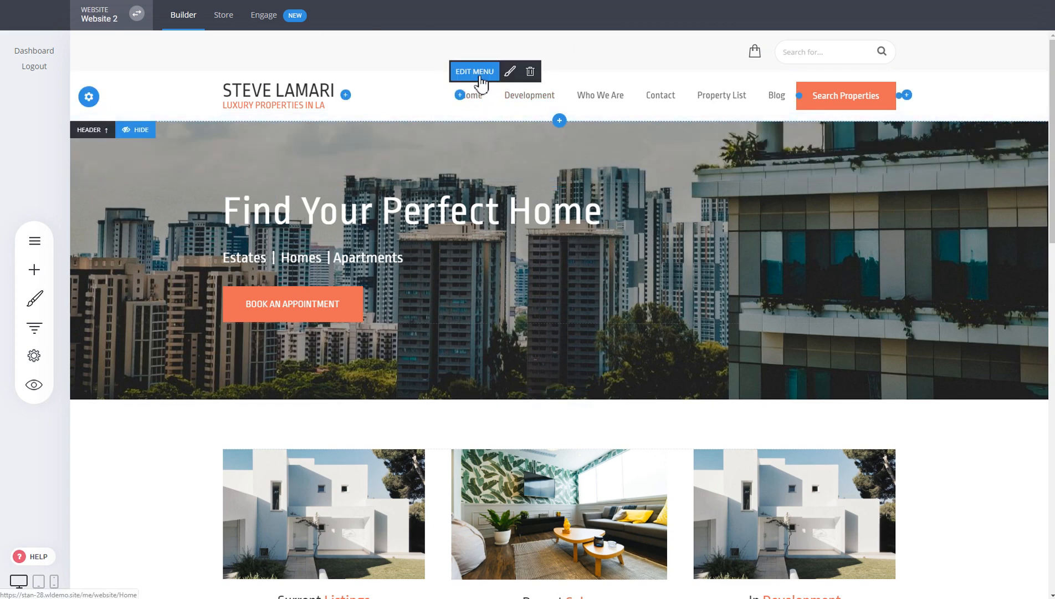
{"action": "left_click", "coordinate": [480, 76]}
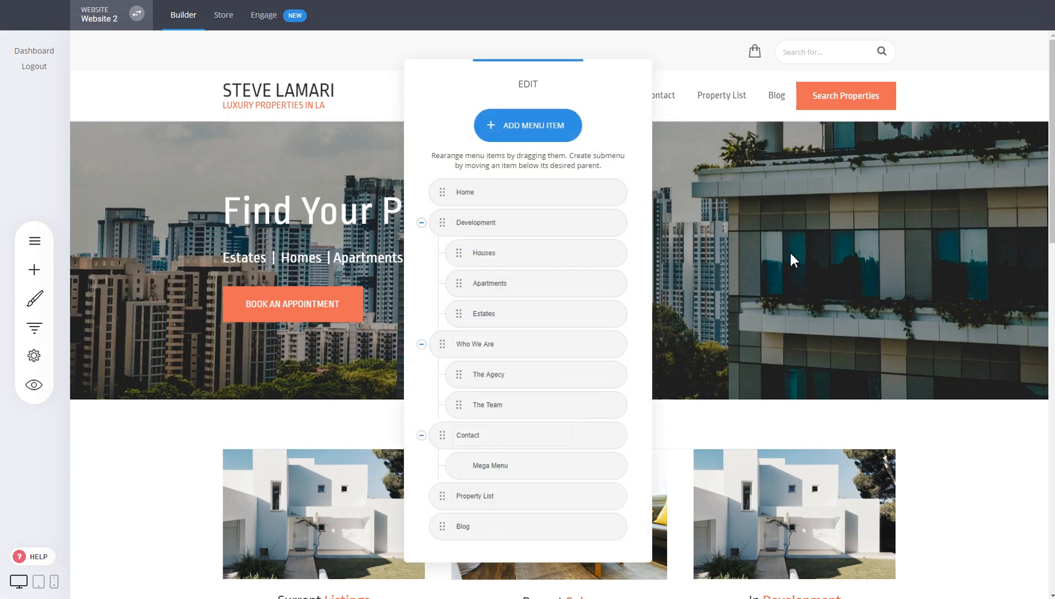
{"action": "left_click", "coordinate": [779, 281]}
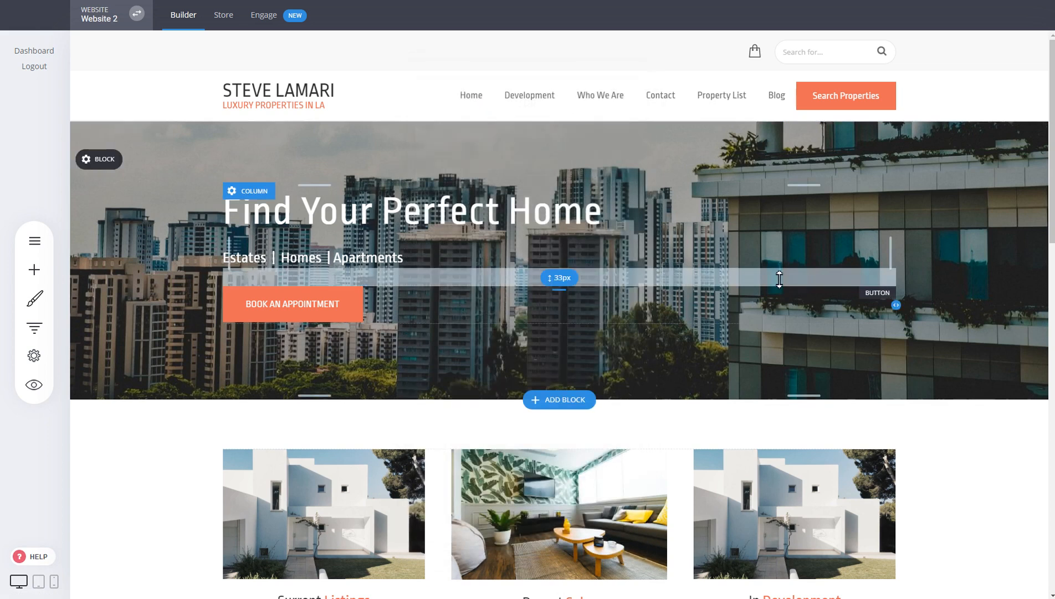